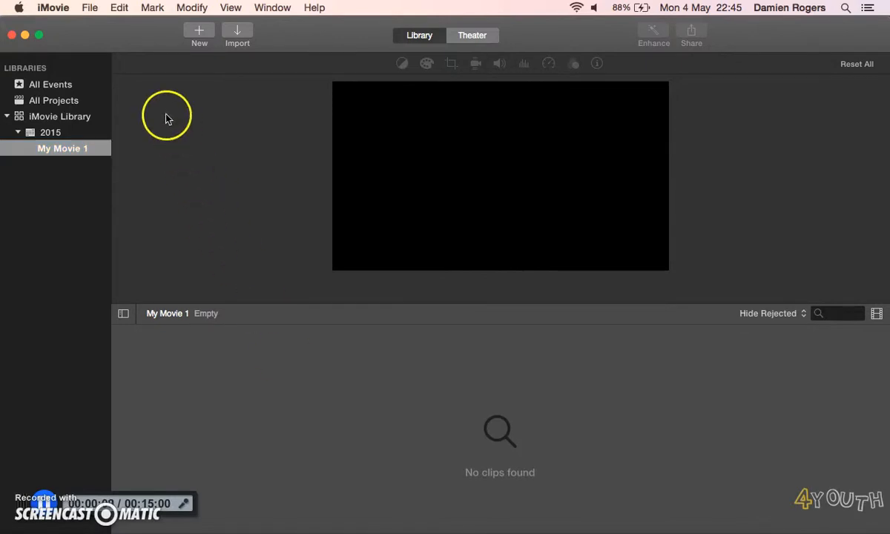
Step: Create a new event in the 2015 library group and name it My Movie
{"action": "left_click", "coordinate": [88, 9]}
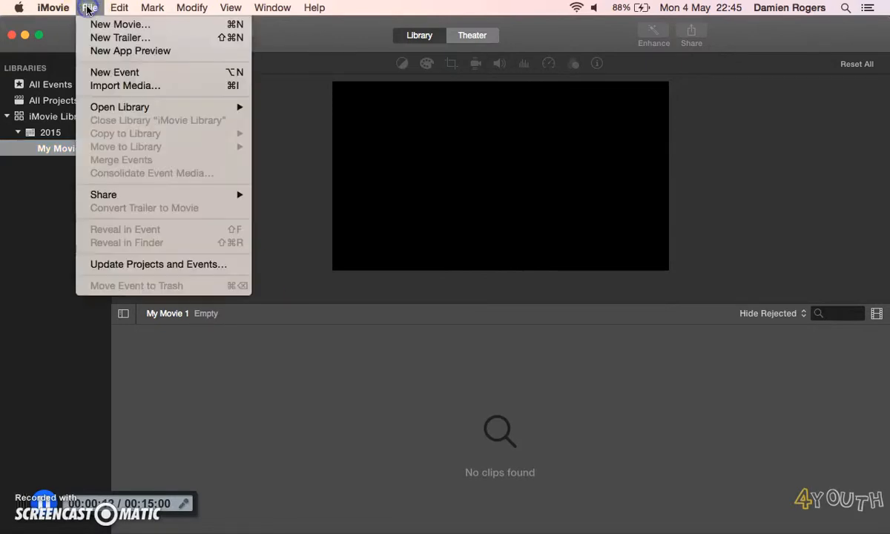
{"action": "left_click", "coordinate": [119, 73]}
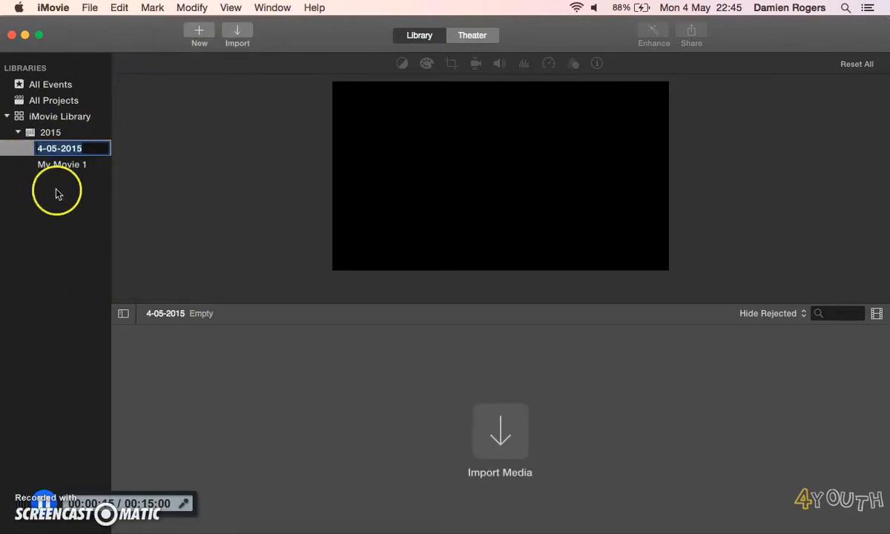
{"action": "type", "text": "My Movie"}
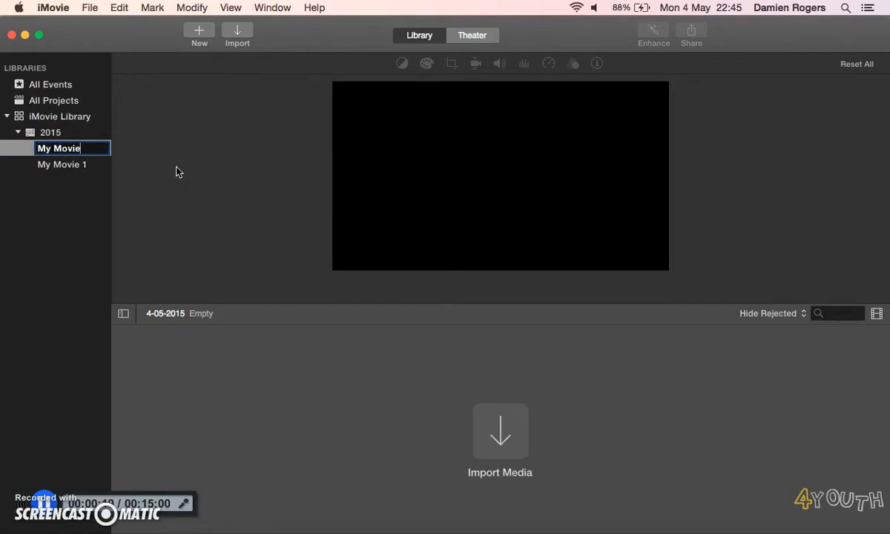
{"action": "key", "text": "Return"}
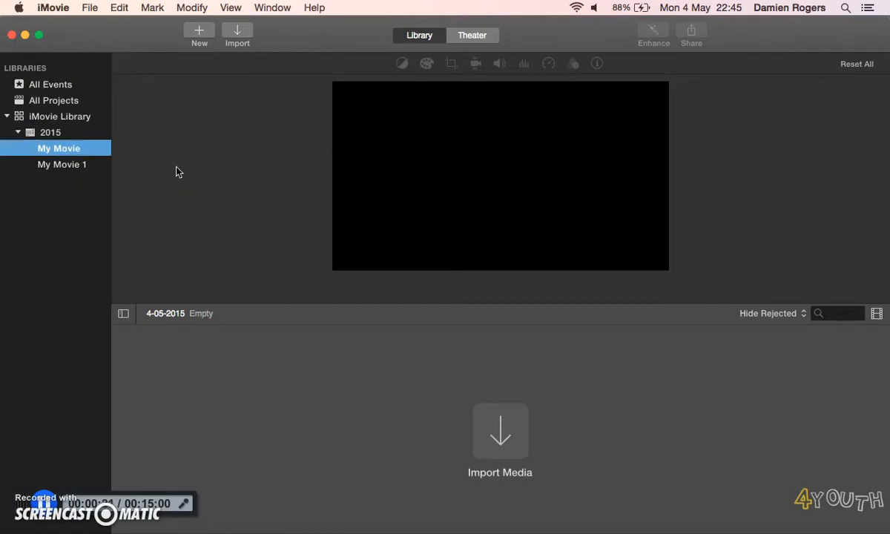
Step: Create a new movie with No Theme, named My Movie 1, in the My Movie event
{"action": "left_click", "coordinate": [88, 9]}
{"action": "left_click", "coordinate": [92, 24]}
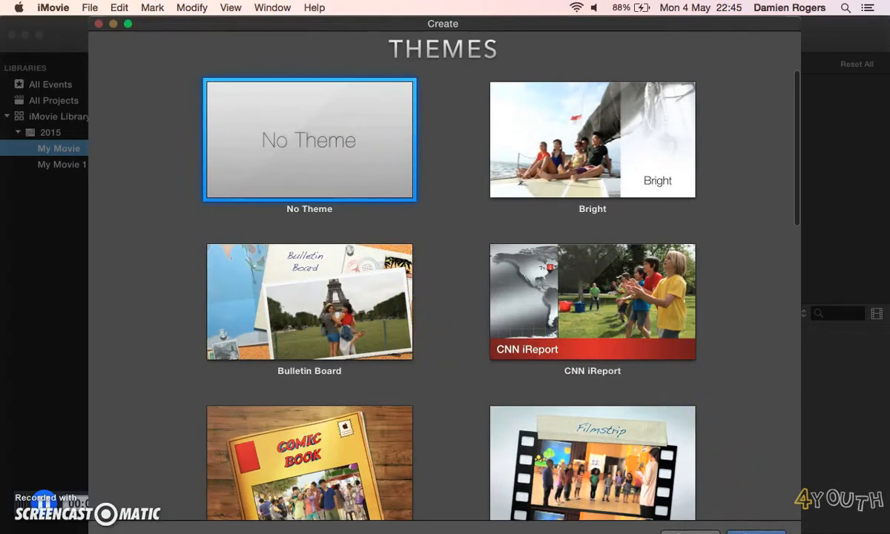
{"action": "left_click", "coordinate": [745, 528]}
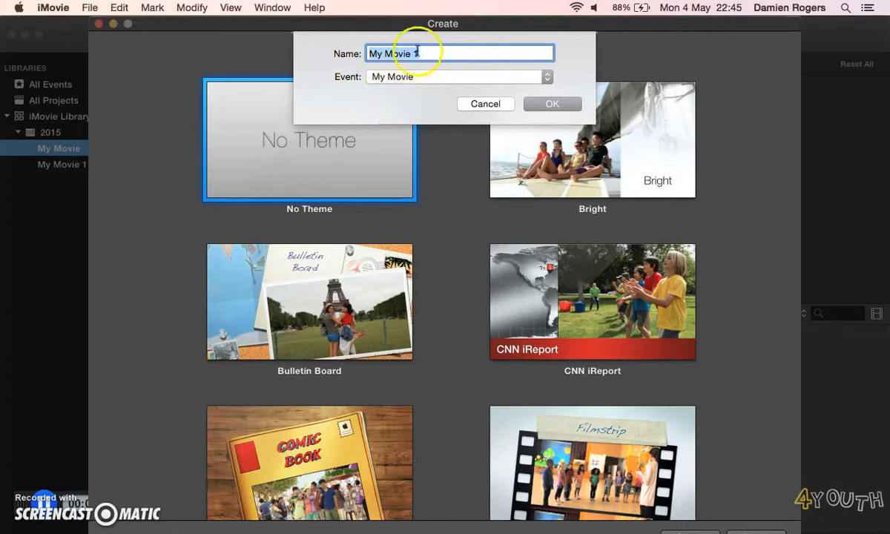
{"action": "left_click", "coordinate": [550, 104]}
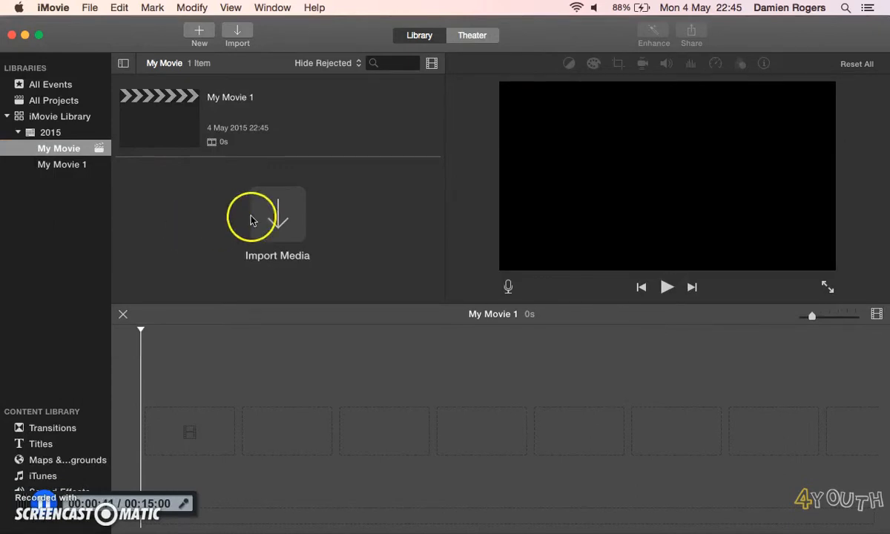
Step: Import Shot 1.mov, Shot 2.mov, Shot 3.mov and Shot 4.mov from the home folder into the My Movie event
{"action": "left_click", "coordinate": [277, 214]}
{"action": "scroll", "coordinate": [343, 369], "scroll_direction": "down", "scroll_amount": 6}
{"action": "scroll", "coordinate": [343, 369], "scroll_direction": "down", "scroll_amount": 4}
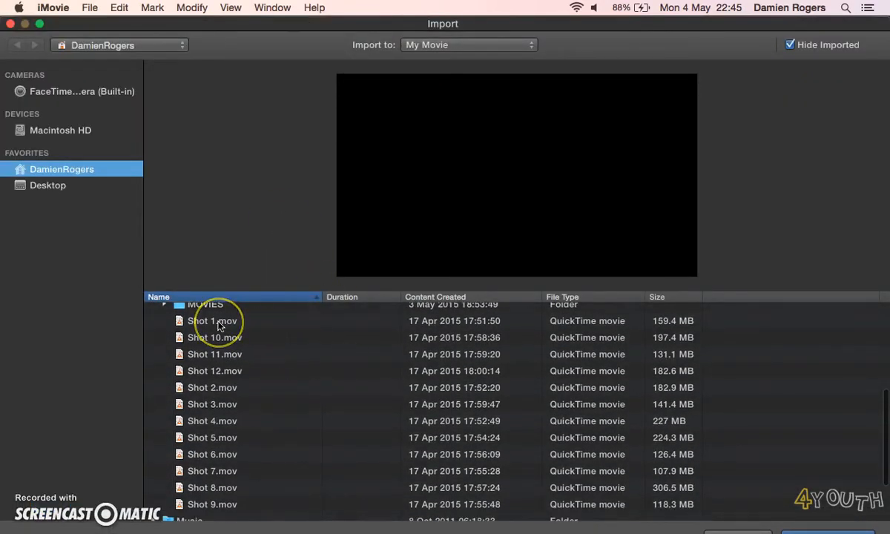
{"action": "left_click", "coordinate": [219, 325]}
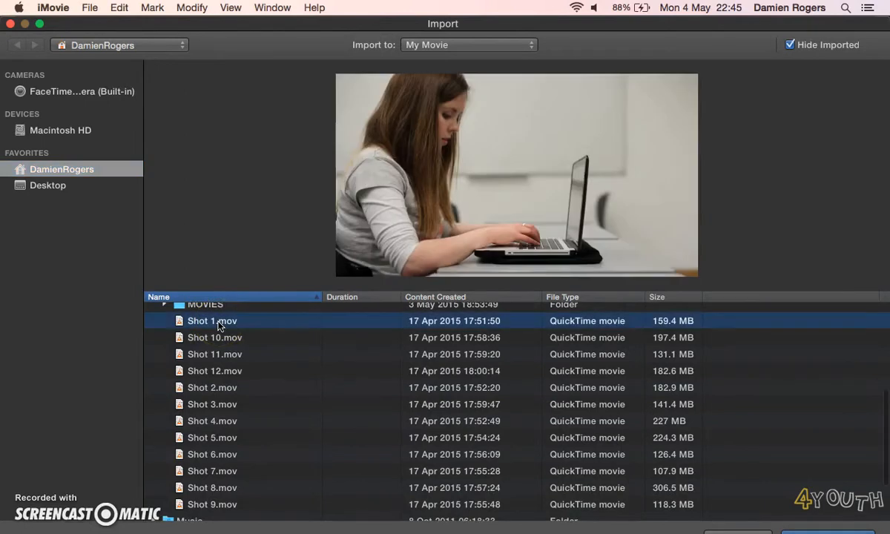
{"action": "left_click", "coordinate": [227, 387], "text": "super"}
{"action": "left_click", "coordinate": [212, 406], "text": "super"}
{"action": "left_click", "coordinate": [213, 421], "text": "super"}
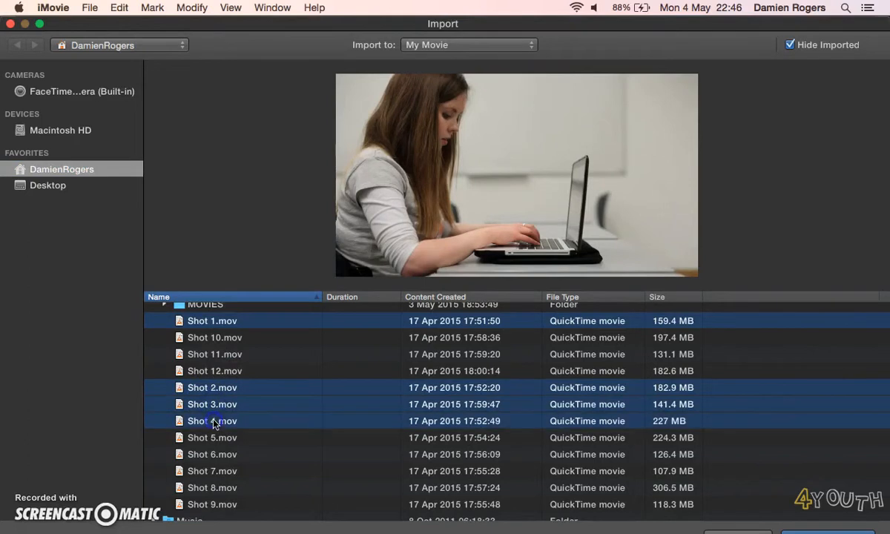
{"action": "left_click", "coordinate": [828, 531]}
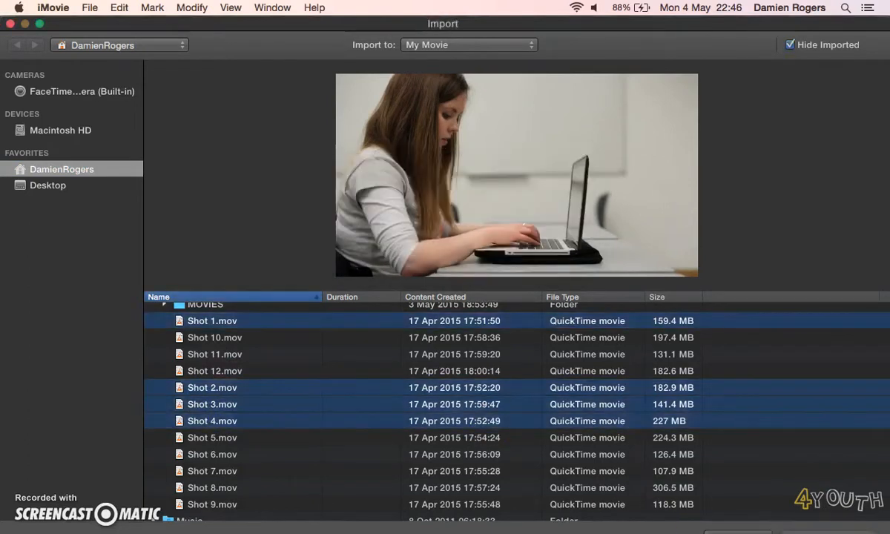
Step: Add a section of about 4 seconds from the middle of the woman-at-laptop clip to the timeline
{"action": "scroll", "coordinate": [244, 176], "scroll_direction": "down", "scroll_amount": 2}
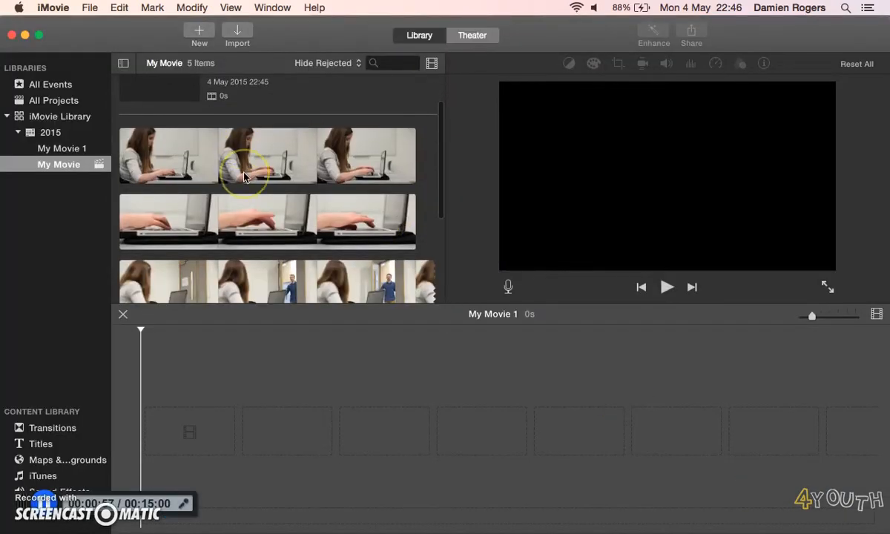
{"action": "scroll", "coordinate": [244, 170], "scroll_direction": "down", "scroll_amount": 3}
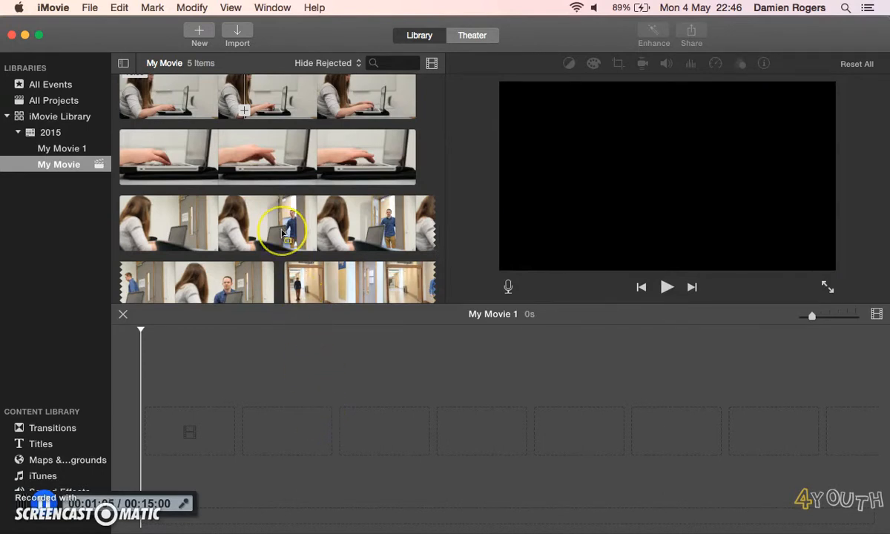
{"action": "scroll", "coordinate": [286, 222], "scroll_direction": "up", "scroll_amount": 2}
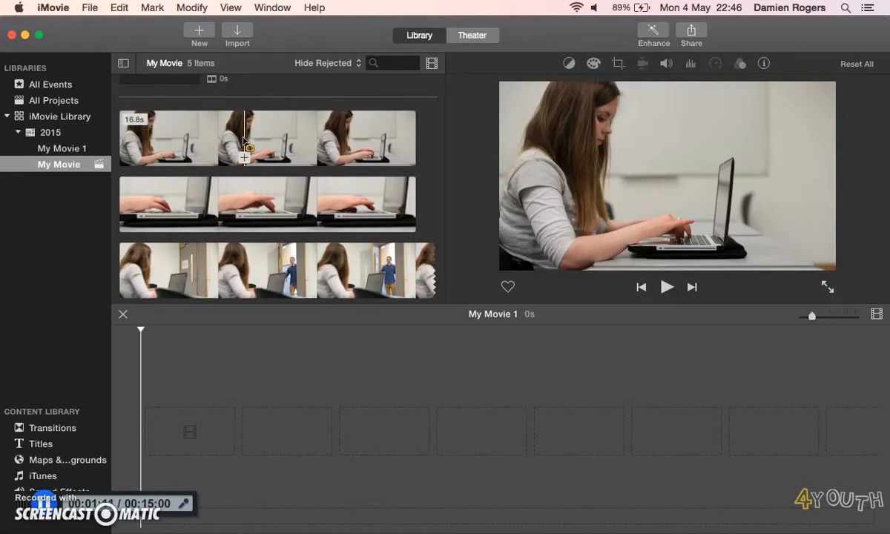
{"action": "mouse_move", "coordinate": [243, 141]}
{"action": "left_mouse_down"}
{"action": "mouse_move", "coordinate": [223, 140]}
{"action": "mouse_move", "coordinate": [275, 140]}
{"action": "mouse_move", "coordinate": [214, 139]}
{"action": "mouse_move", "coordinate": [287, 144]}
{"action": "mouse_move", "coordinate": [221, 143]}
{"action": "mouse_move", "coordinate": [263, 143]}
{"action": "mouse_move", "coordinate": [223, 141]}
{"action": "mouse_move", "coordinate": [236, 141]}
{"action": "left_mouse_up"}
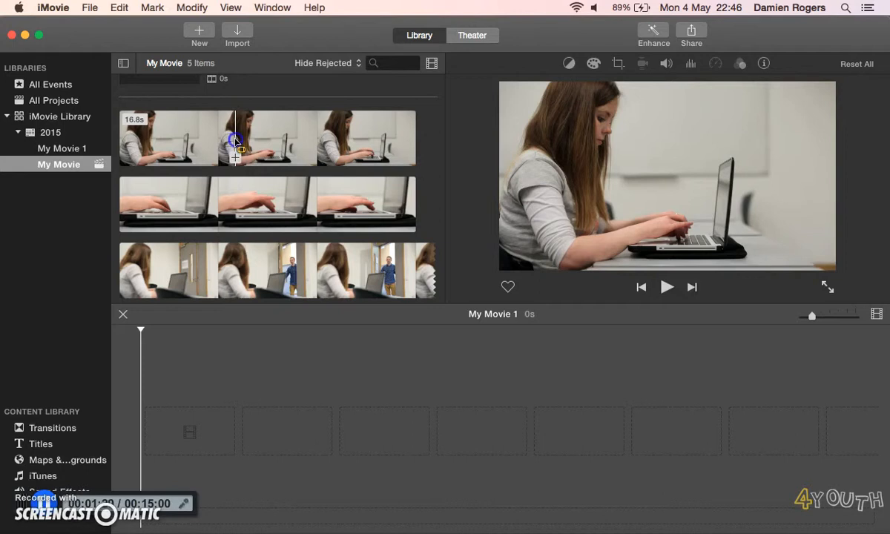
{"action": "left_click_drag", "start_coordinate": [236, 141], "coordinate": [307, 138]}
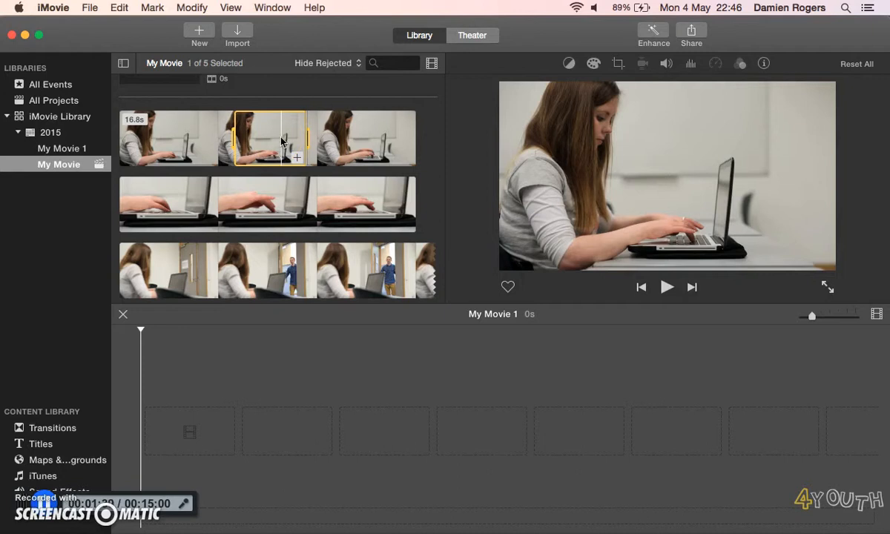
{"action": "left_click", "coordinate": [296, 156]}
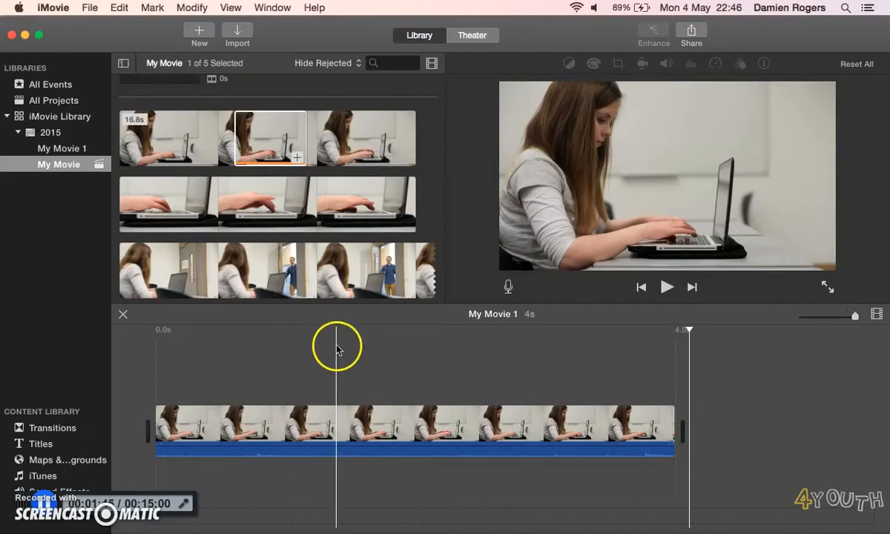
Step: Append a section of about 4 seconds from the middle of the close-up typing-hands clip to the timeline
{"action": "left_click", "coordinate": [235, 207]}
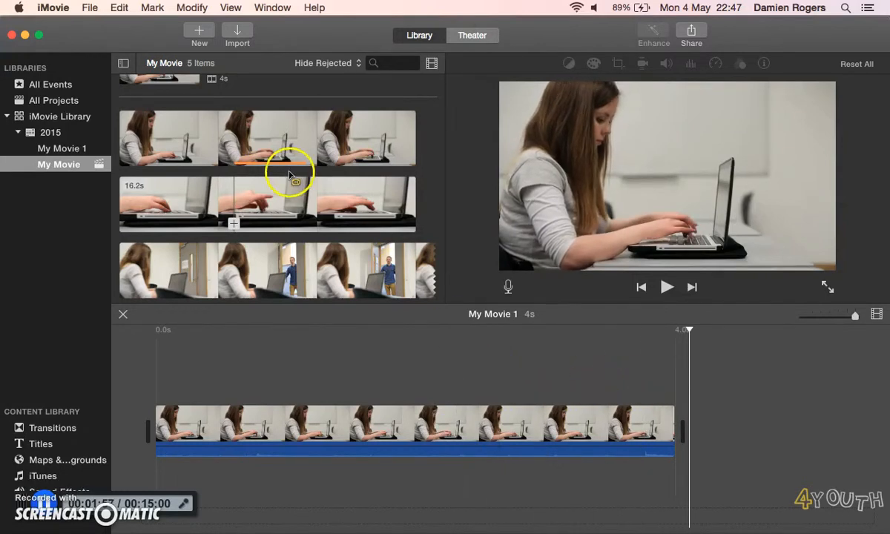
{"action": "left_click", "coordinate": [234, 201]}
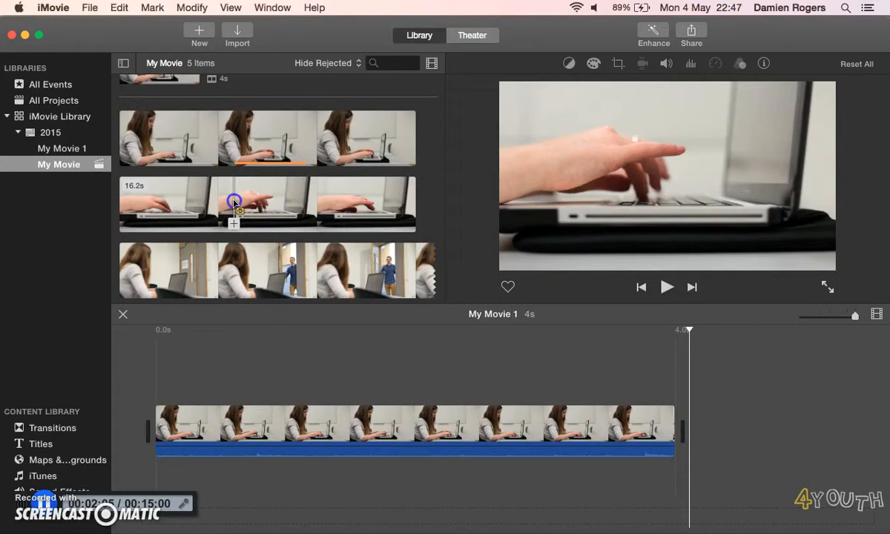
{"action": "left_click_drag", "start_coordinate": [241, 200], "coordinate": [311, 200]}
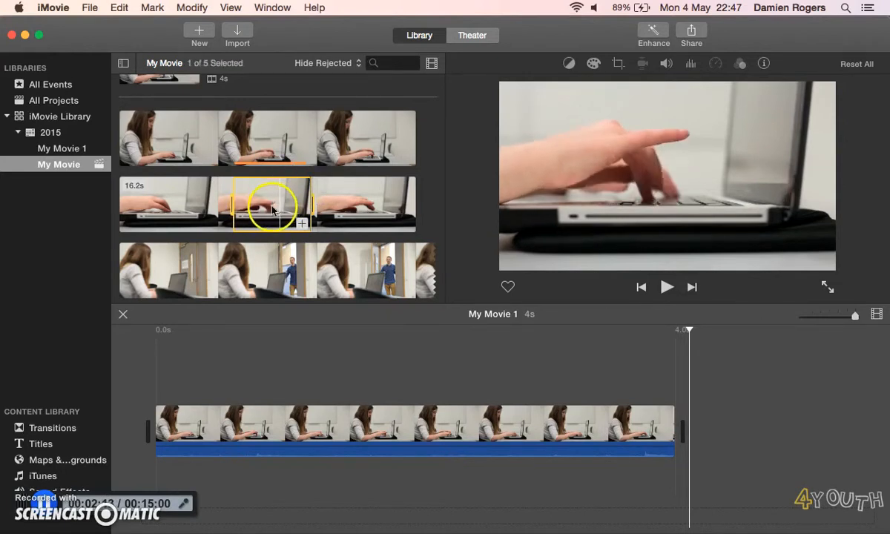
{"action": "left_click", "coordinate": [303, 223]}
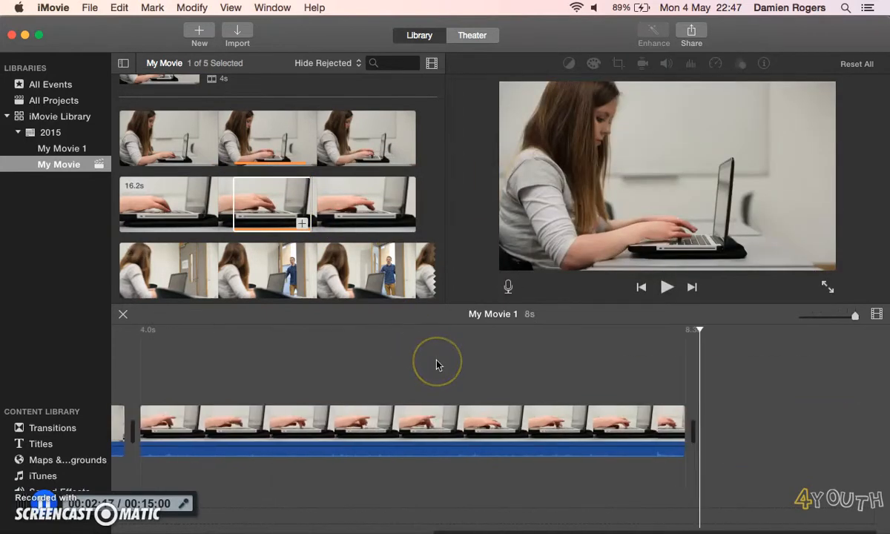
Step: Append a section of about 5.3 seconds from the corridor clip, covering the man's walk to the door, to the timeline
{"action": "scroll", "coordinate": [259, 254], "scroll_direction": "down", "scroll_amount": 3}
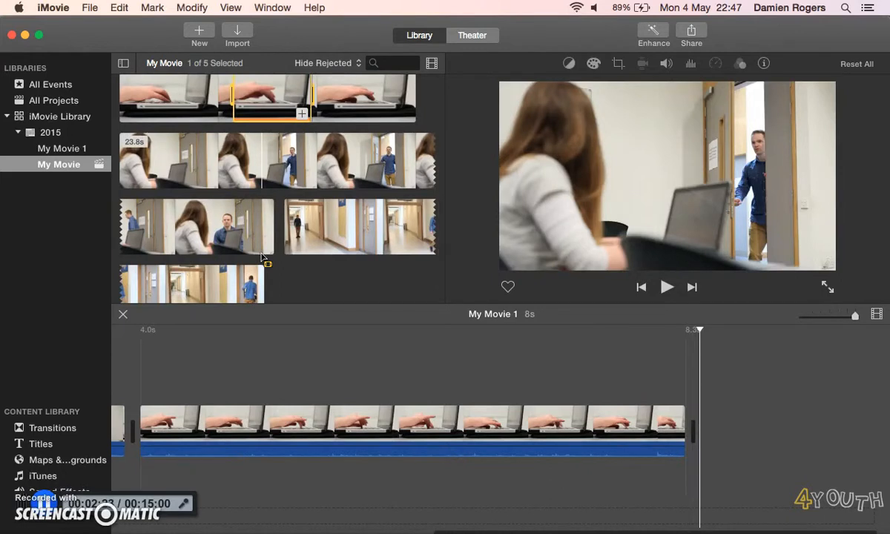
{"action": "scroll", "coordinate": [261, 257], "scroll_direction": "down", "scroll_amount": 1}
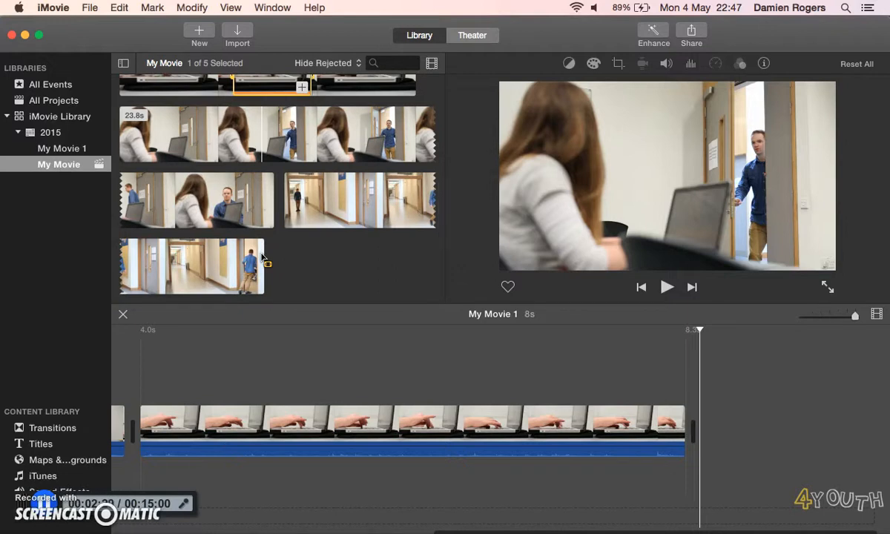
{"action": "left_click", "coordinate": [299, 219]}
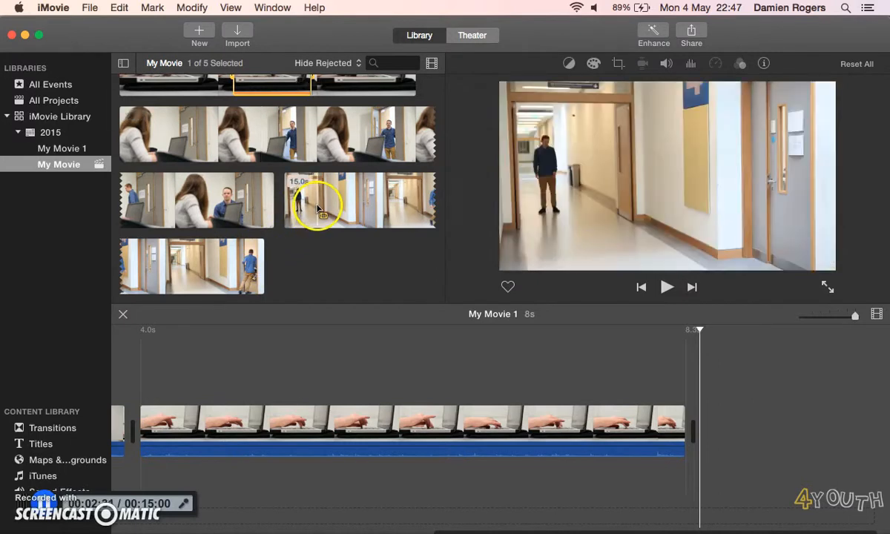
{"action": "left_click", "coordinate": [376, 199]}
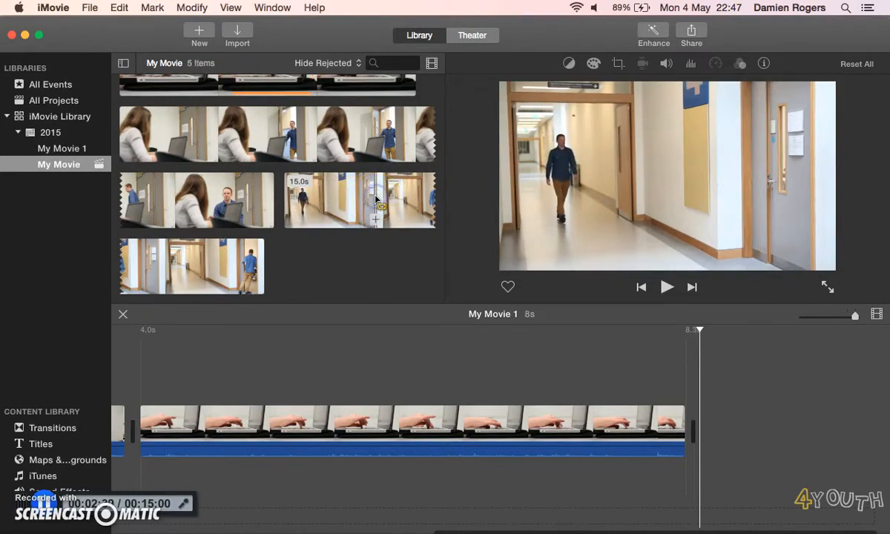
{"action": "left_click_drag", "start_coordinate": [376, 198], "coordinate": [162, 280]}
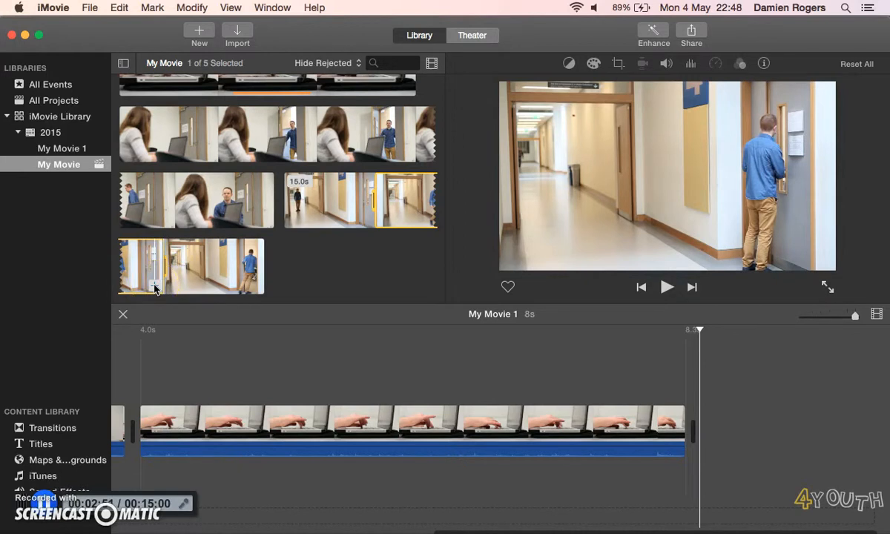
{"action": "left_click", "coordinate": [154, 287]}
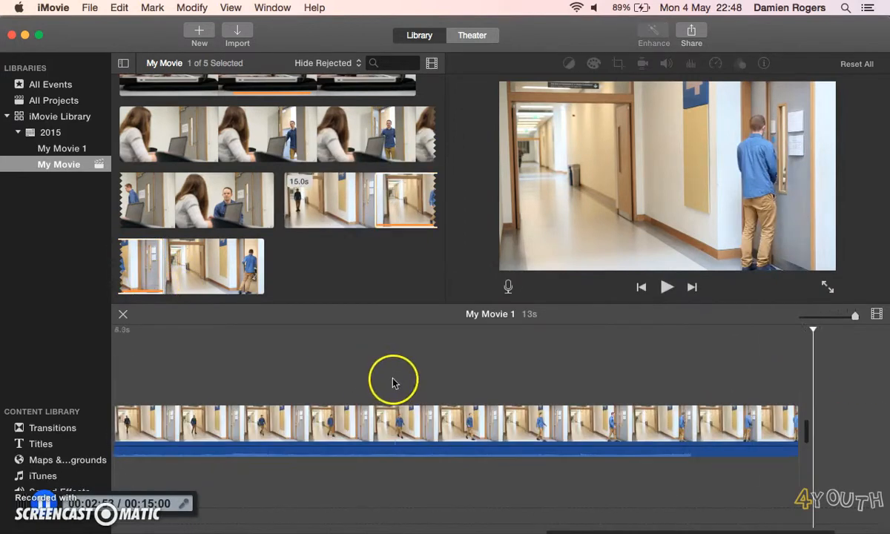
{"action": "scroll", "coordinate": [395, 382], "scroll_direction": "right", "scroll_amount": 5}
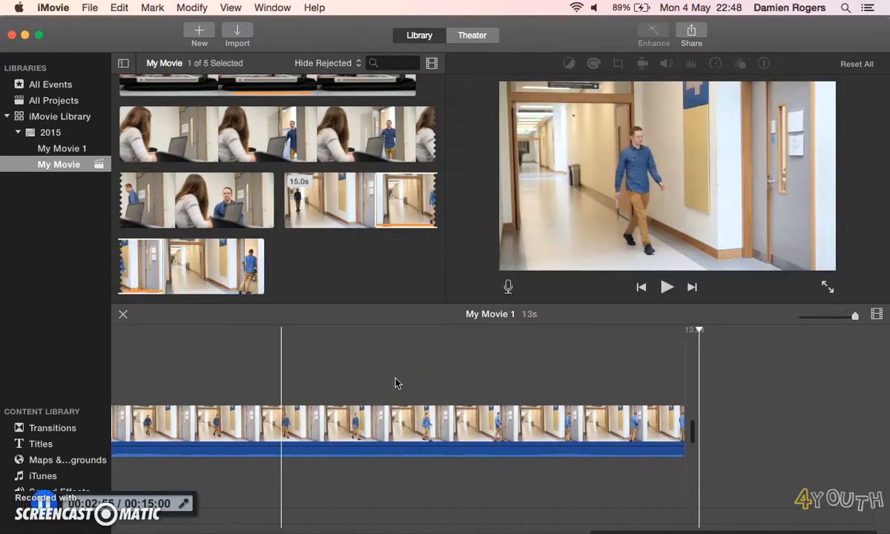
Step: Append a section of about 14 seconds from the 23.8-second clip, covering the man entering the woman's room, to the timeline
{"action": "scroll", "coordinate": [314, 260], "scroll_direction": "up", "scroll_amount": 3}
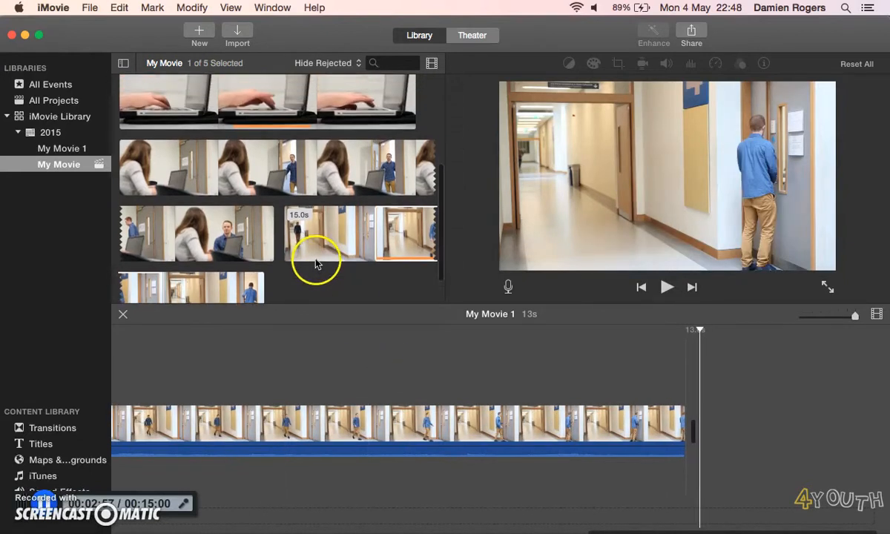
{"action": "scroll", "coordinate": [282, 230], "scroll_direction": "down", "scroll_amount": 3}
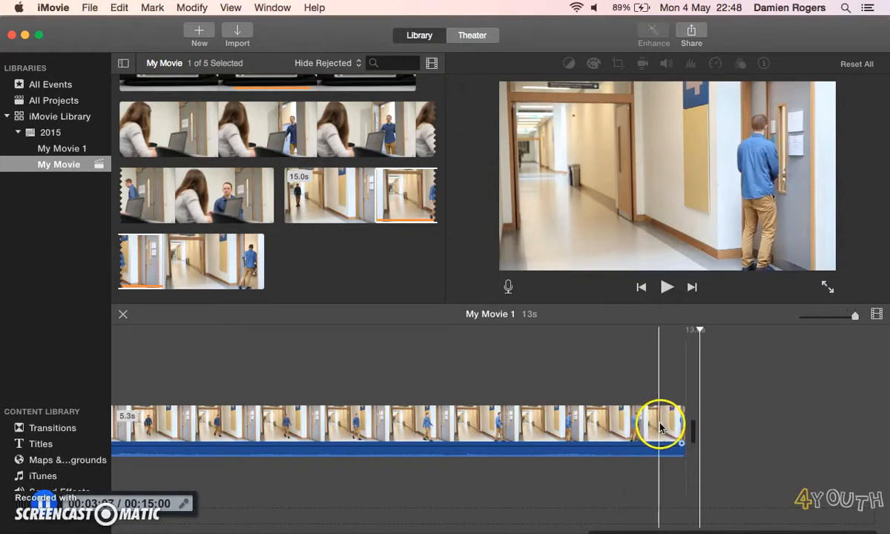
{"action": "scroll", "coordinate": [289, 190], "scroll_direction": "up", "scroll_amount": 2}
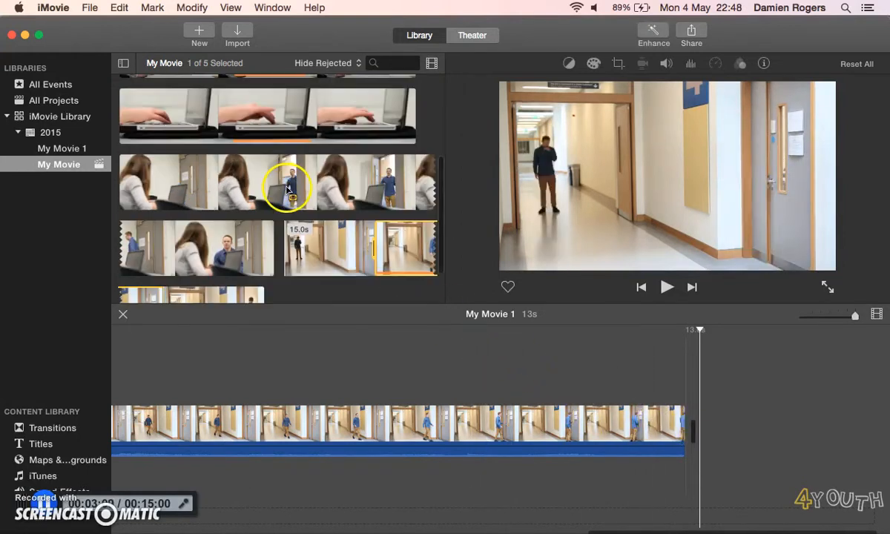
{"action": "left_click", "coordinate": [154, 184]}
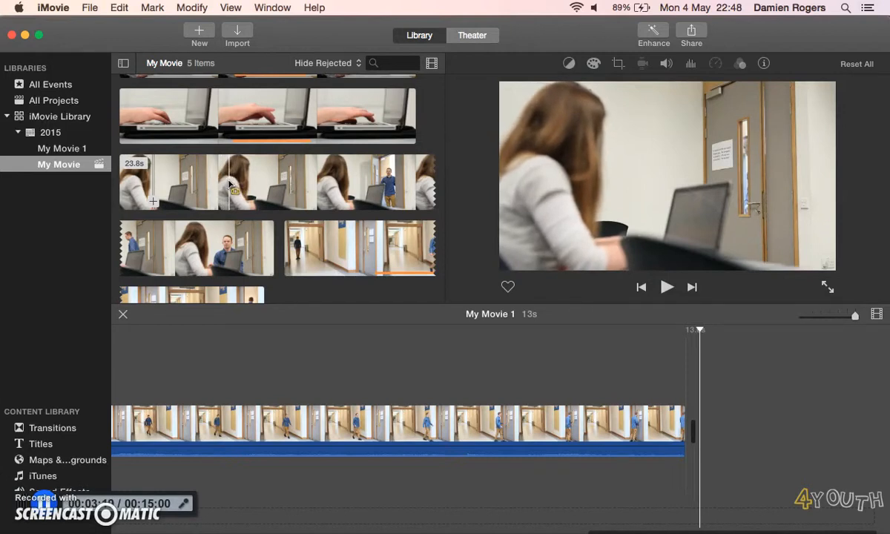
{"action": "left_click_drag", "start_coordinate": [228, 183], "coordinate": [178, 251]}
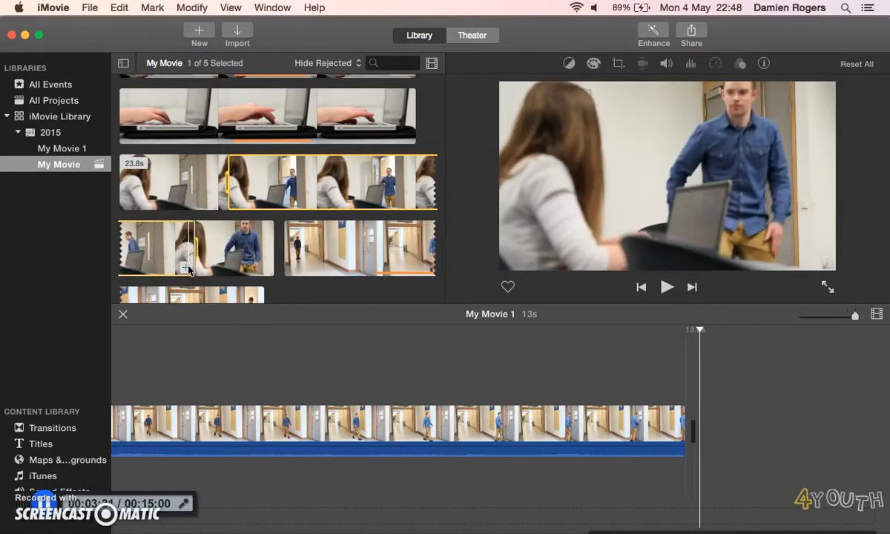
{"action": "left_click", "coordinate": [188, 267]}
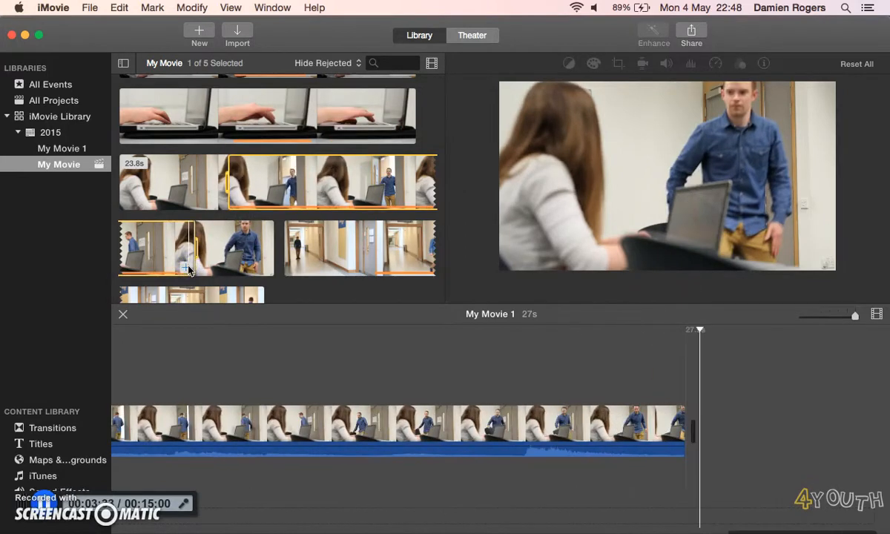
{"action": "scroll", "coordinate": [350, 357], "scroll_direction": "left", "scroll_amount": 10}
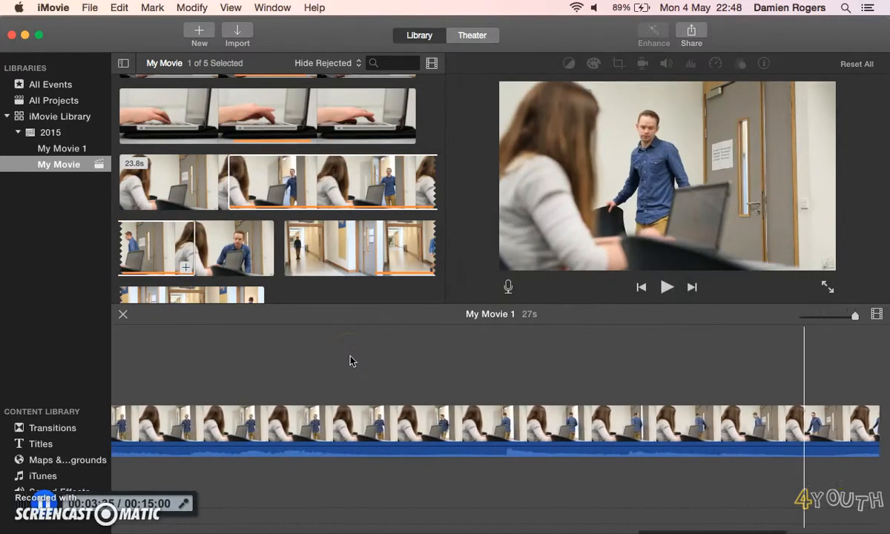
Step: Trim the end of the first timeline clip, the woman at the laptop, to a duration of 3.0 seconds
{"action": "scroll", "coordinate": [352, 361], "scroll_direction": "left", "scroll_amount": 10}
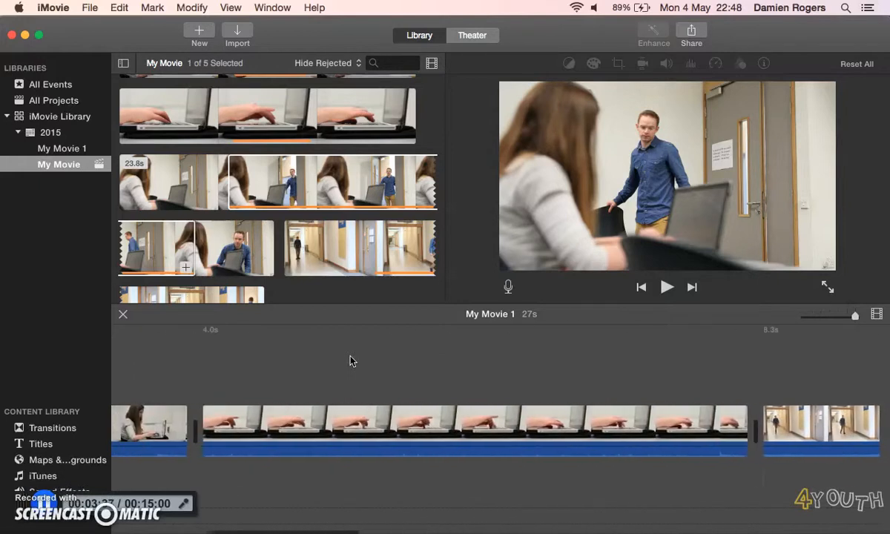
{"action": "scroll", "coordinate": [352, 361], "scroll_direction": "left", "scroll_amount": 10}
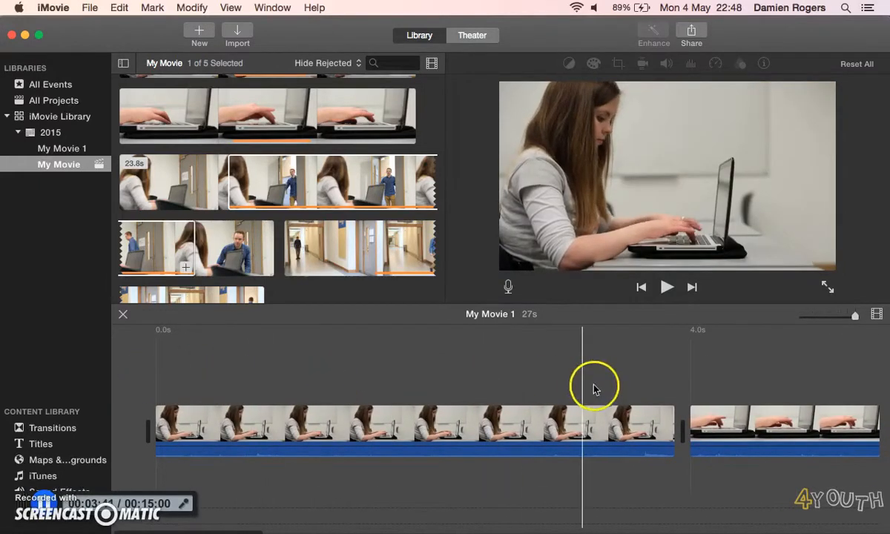
{"action": "scroll", "coordinate": [614, 389], "scroll_direction": "right", "scroll_amount": 3}
{"action": "scroll", "coordinate": [613, 391], "scroll_direction": "right", "scroll_amount": 2}
{"action": "left_click", "coordinate": [571, 392]}
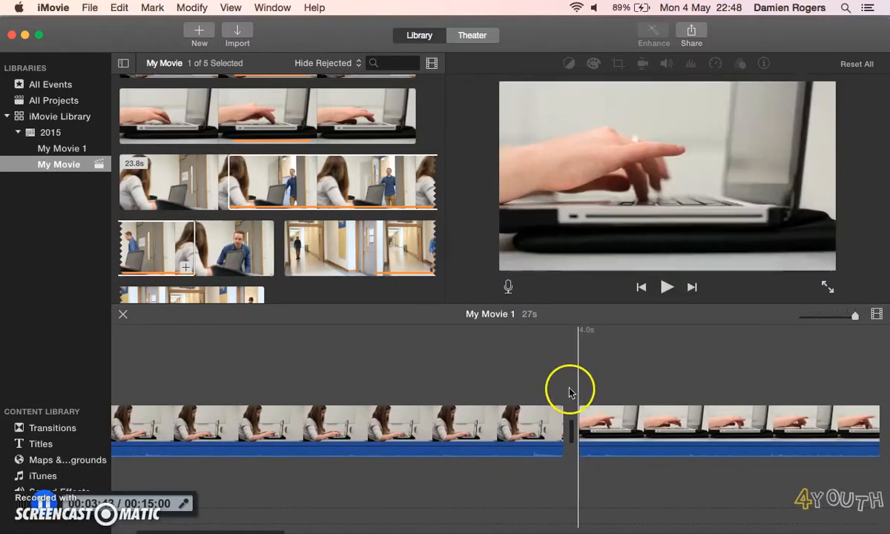
{"action": "left_click", "coordinate": [564, 428]}
{"action": "mouse_move", "coordinate": [564, 428]}
{"action": "left_mouse_down"}
{"action": "mouse_move", "coordinate": [541, 424]}
{"action": "mouse_move", "coordinate": [562, 425]}
{"action": "left_mouse_up"}
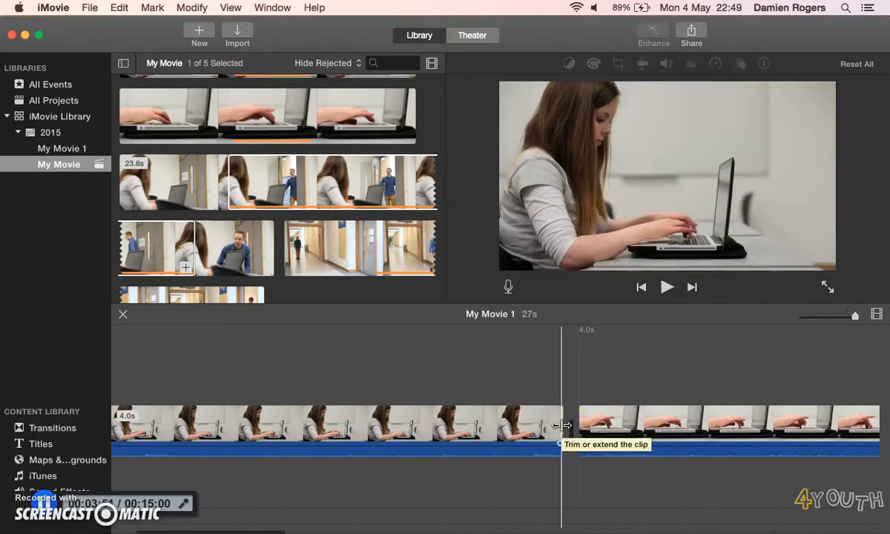
{"action": "left_click", "coordinate": [562, 425]}
{"action": "left_click_drag", "start_coordinate": [562, 425], "coordinate": [428, 427]}
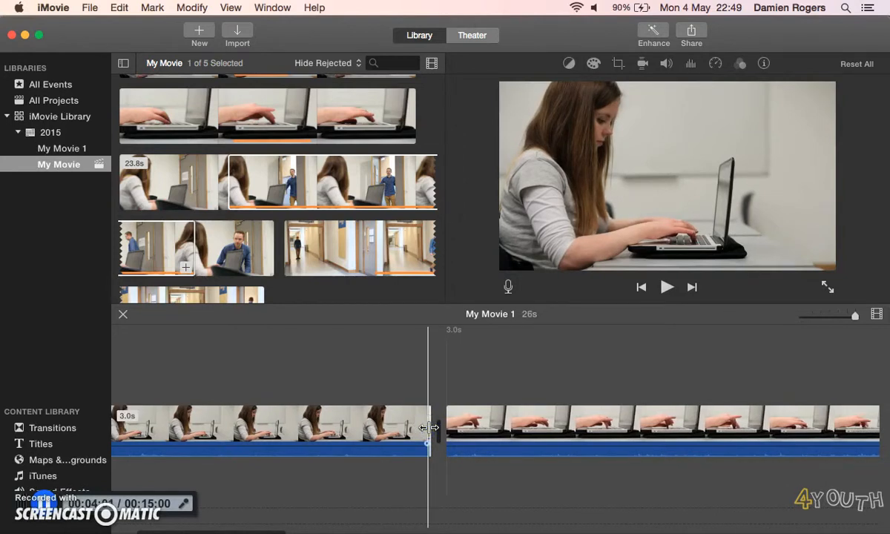
Step: Trim the end of the close-up typing-hands clip in the timeline to a duration of 3.0 seconds
{"action": "scroll", "coordinate": [429, 427], "scroll_direction": "left", "scroll_amount": 3}
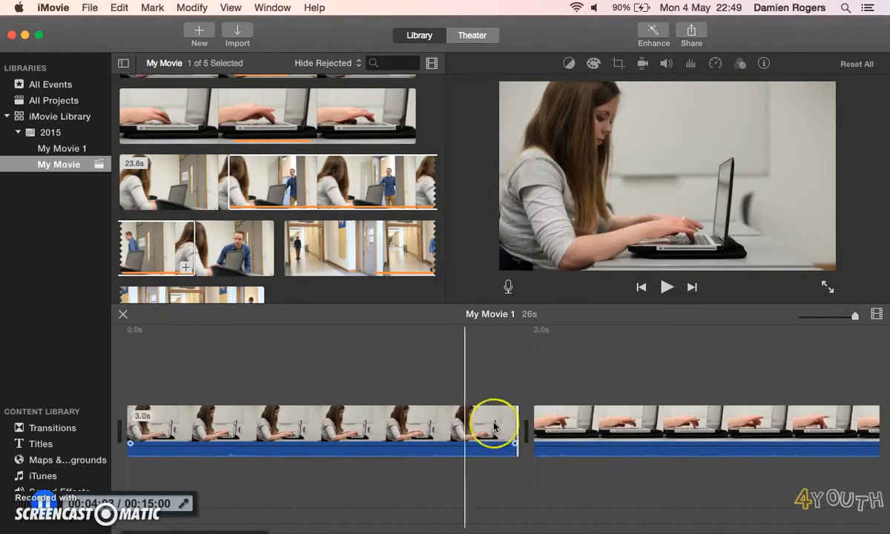
{"action": "scroll", "coordinate": [494, 427], "scroll_direction": "right", "scroll_amount": 5}
{"action": "scroll", "coordinate": [463, 428], "scroll_direction": "right", "scroll_amount": 8}
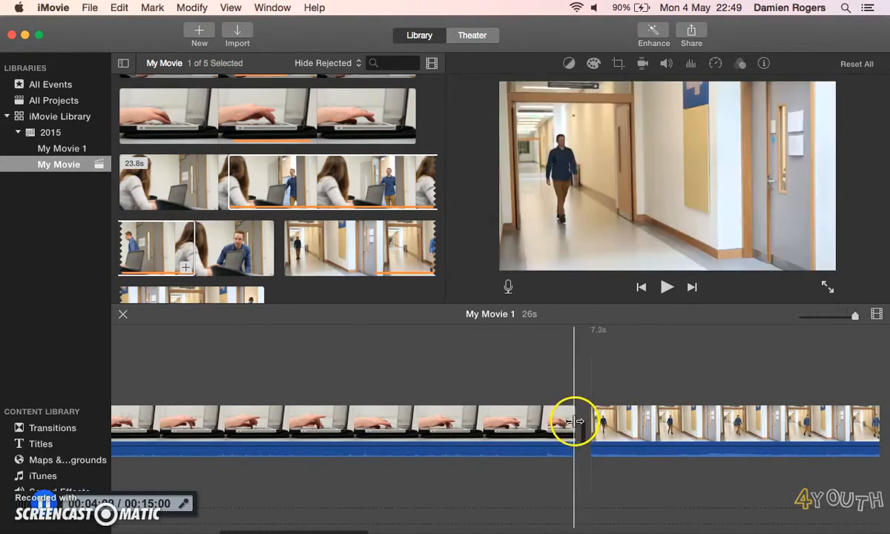
{"action": "left_click_drag", "start_coordinate": [575, 421], "coordinate": [406, 438]}
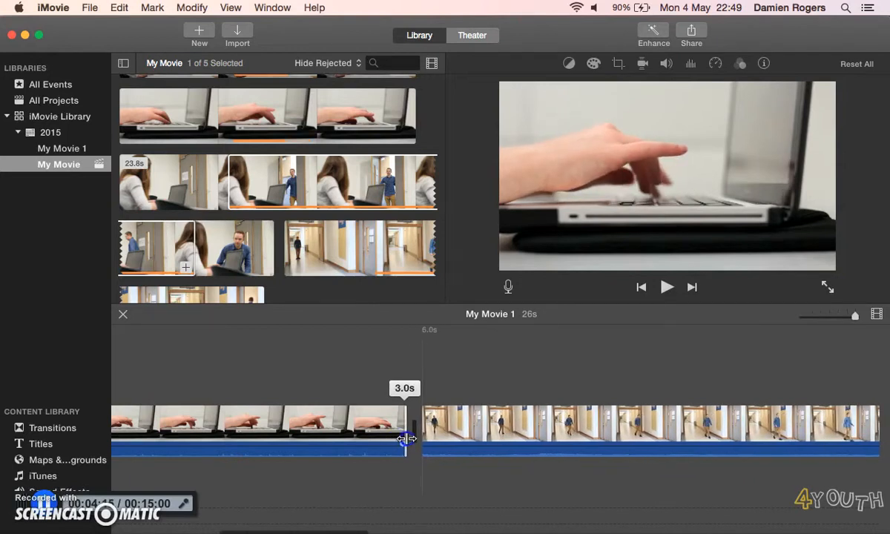
{"action": "left_click_drag", "start_coordinate": [407, 438], "coordinate": [406, 439]}
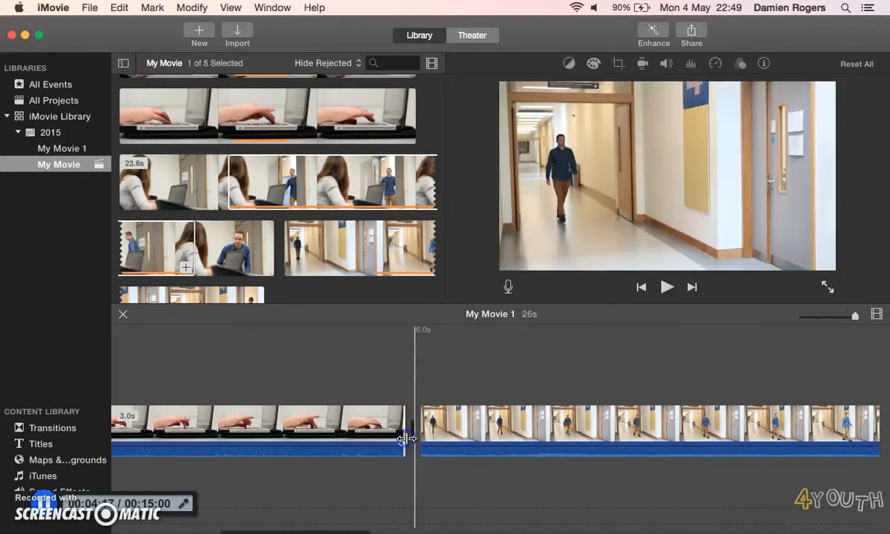
Step: Trim the end of the corridor clip to 4.8 seconds so it cuts while the man is at the door
{"action": "scroll", "coordinate": [407, 438], "scroll_direction": "right", "scroll_amount": 3}
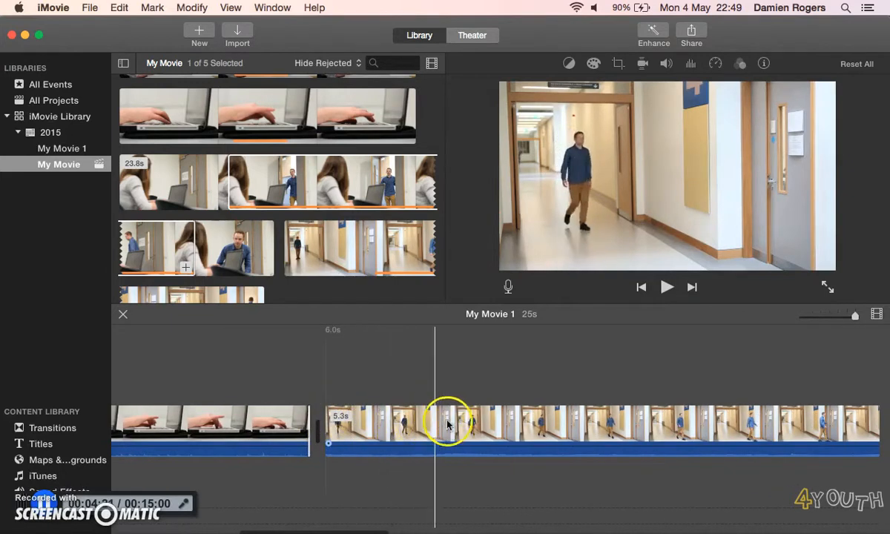
{"action": "scroll", "coordinate": [575, 423], "scroll_direction": "right", "scroll_amount": 5}
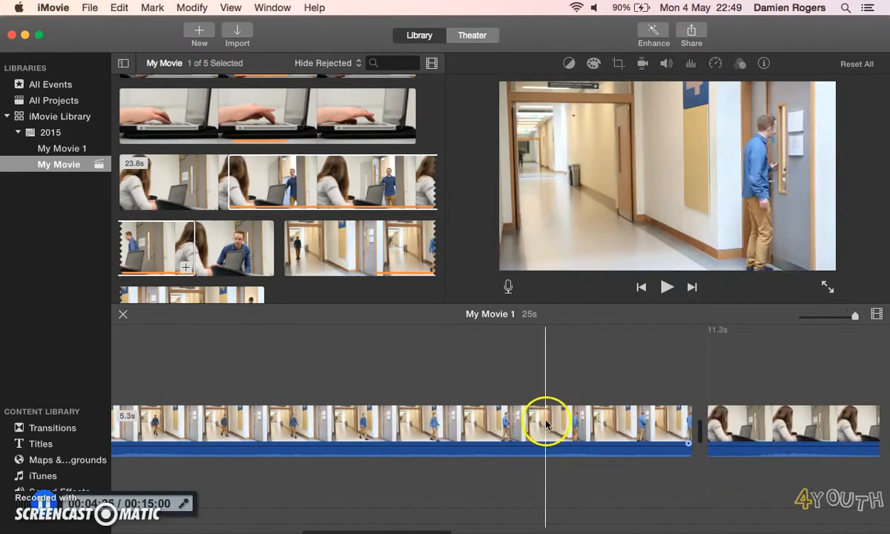
{"action": "scroll", "coordinate": [628, 421], "scroll_direction": "right", "scroll_amount": 2}
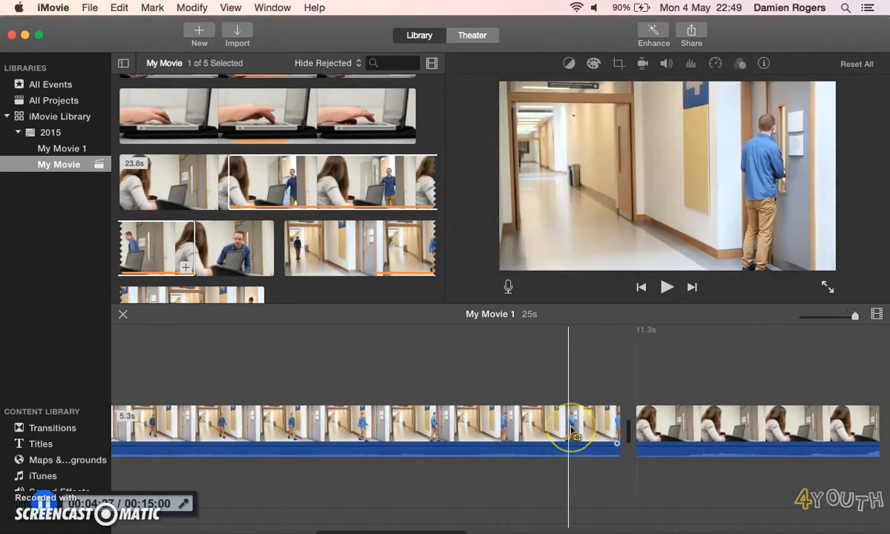
{"action": "scroll", "coordinate": [571, 423], "scroll_direction": "right", "scroll_amount": 4}
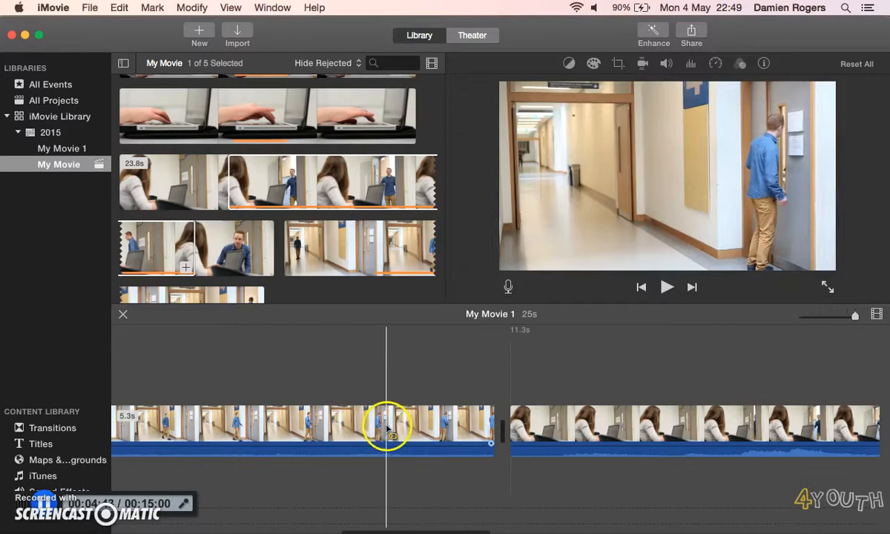
{"action": "left_click", "coordinate": [430, 425]}
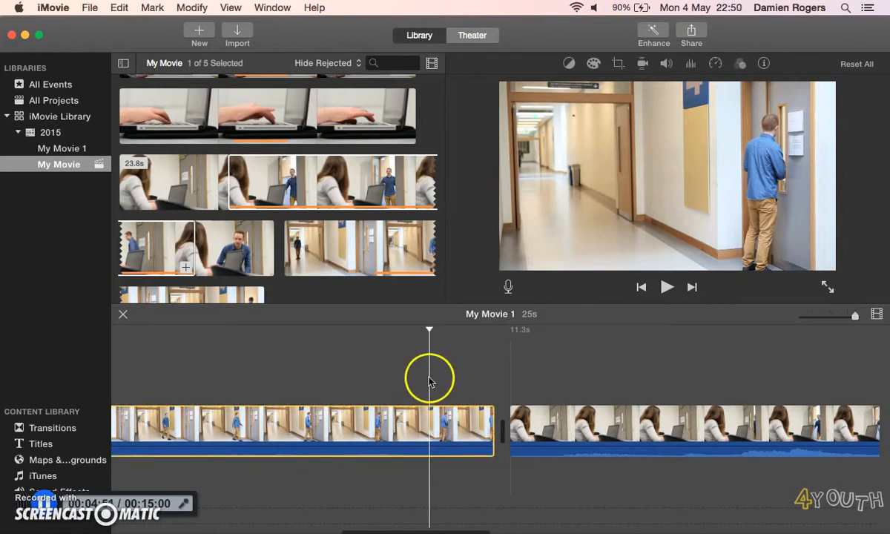
{"action": "left_click", "coordinate": [492, 431]}
{"action": "left_click_drag", "start_coordinate": [492, 431], "coordinate": [428, 436]}
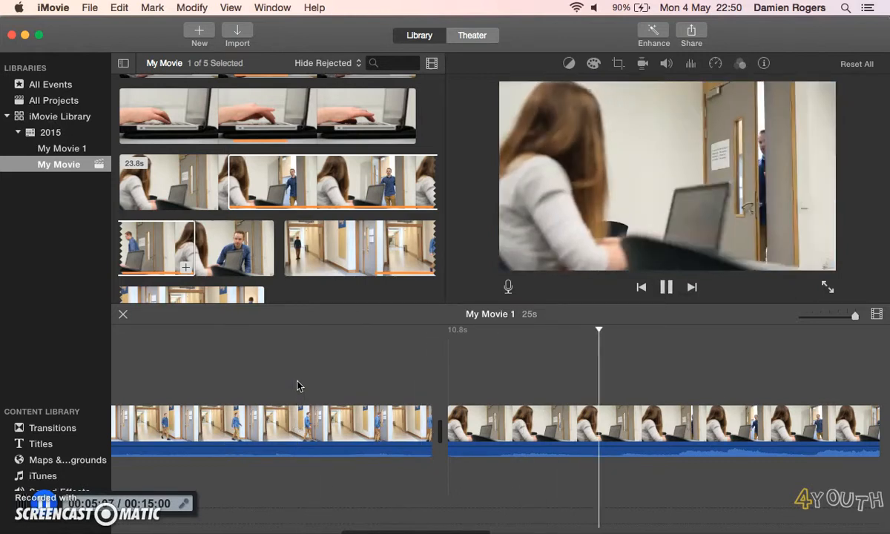
Step: Trim the start of the clip of the man entering the room to 14.2 seconds and play across the cut
{"action": "scroll", "coordinate": [392, 391], "scroll_direction": "right", "scroll_amount": 2}
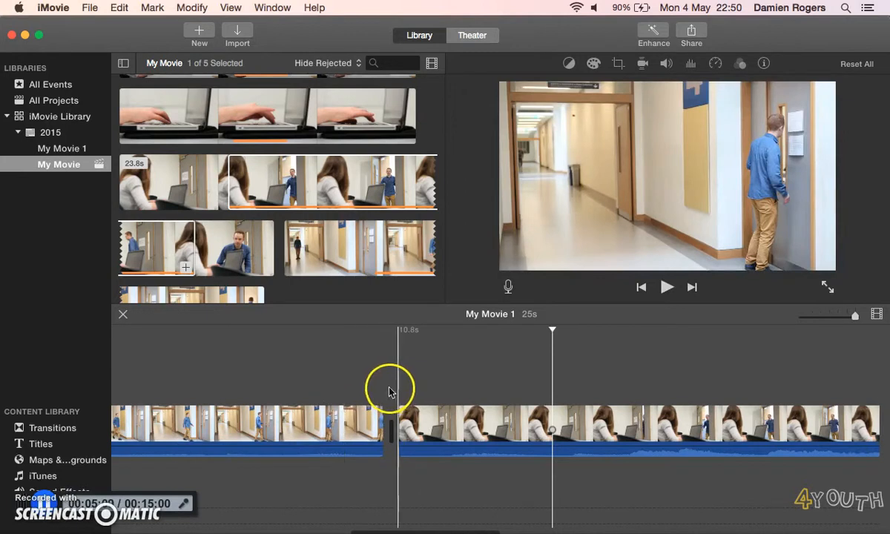
{"action": "scroll", "coordinate": [382, 390], "scroll_direction": "right", "scroll_amount": 1}
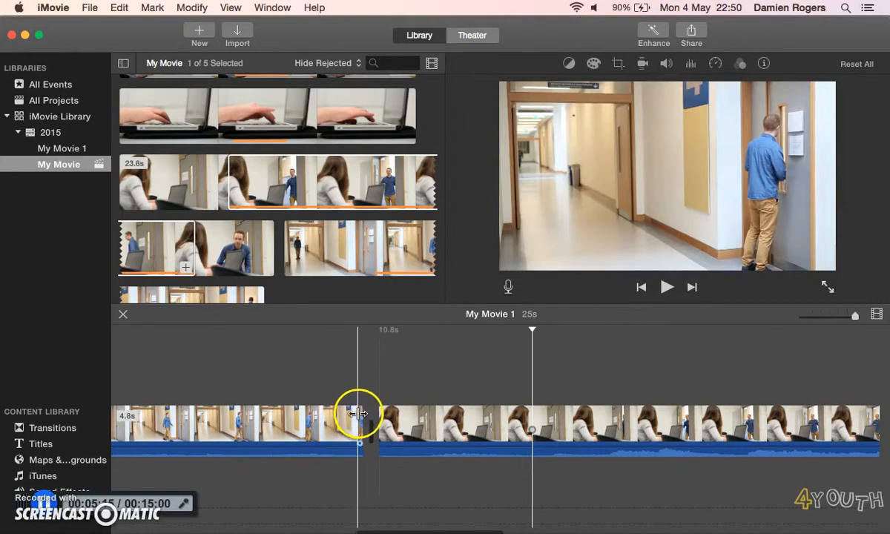
{"action": "left_click", "coordinate": [400, 414]}
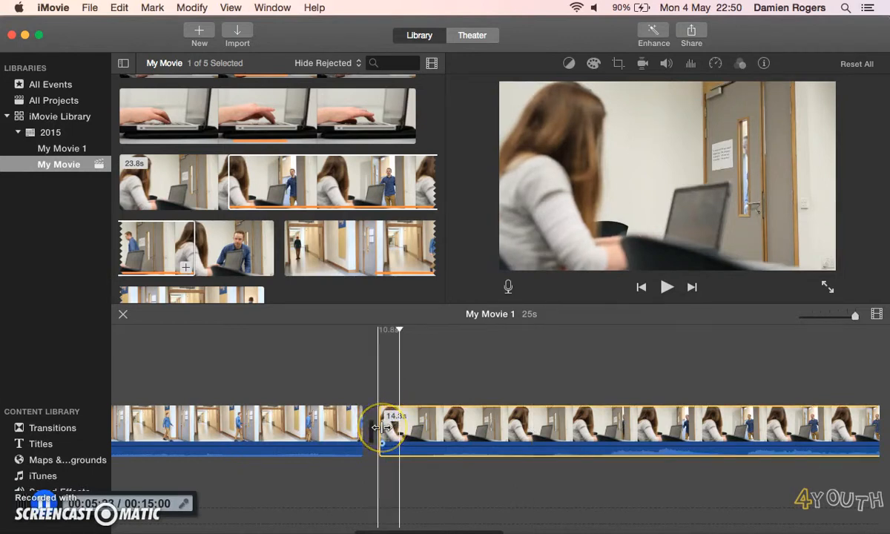
{"action": "left_click_drag", "start_coordinate": [381, 427], "coordinate": [402, 427]}
{"action": "left_click", "coordinate": [206, 378]}
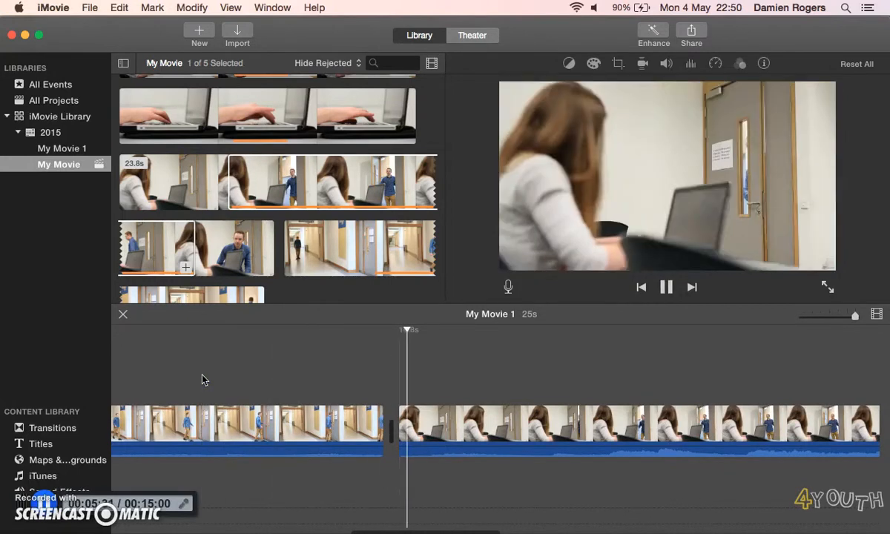
{"action": "key", "text": "space"}
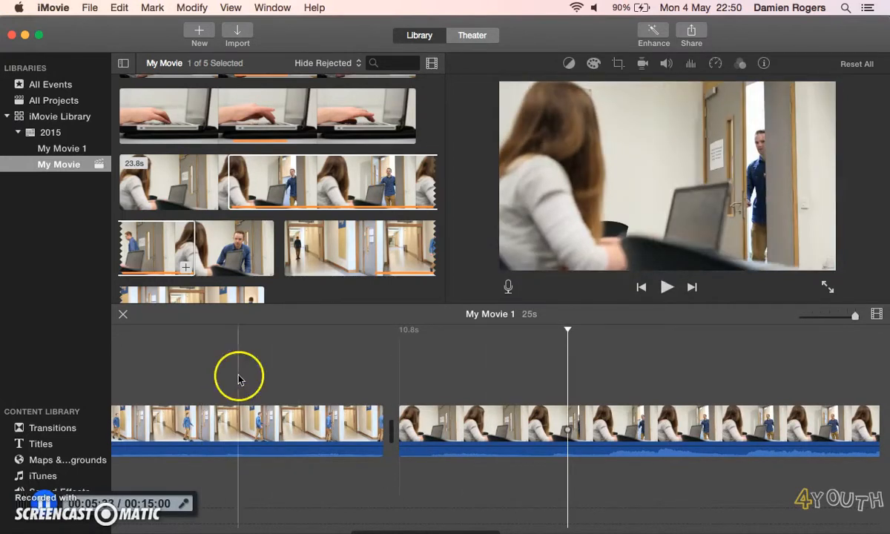
Step: Add a Fade to Black transition at the very start of the movie, before the woman-at-laptop clip
{"action": "scroll", "coordinate": [314, 384], "scroll_direction": "right", "scroll_amount": 8}
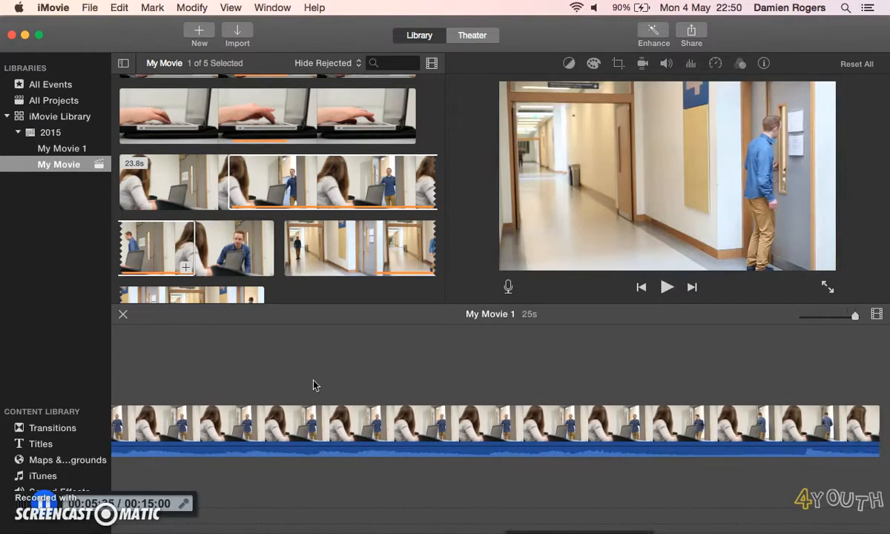
{"action": "scroll", "coordinate": [313, 385], "scroll_direction": "left", "scroll_amount": 10}
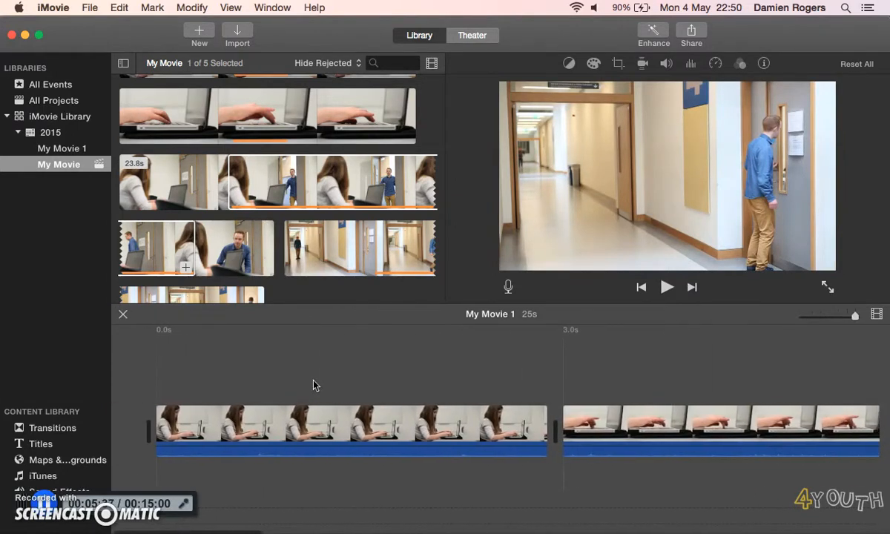
{"action": "left_click", "coordinate": [210, 371]}
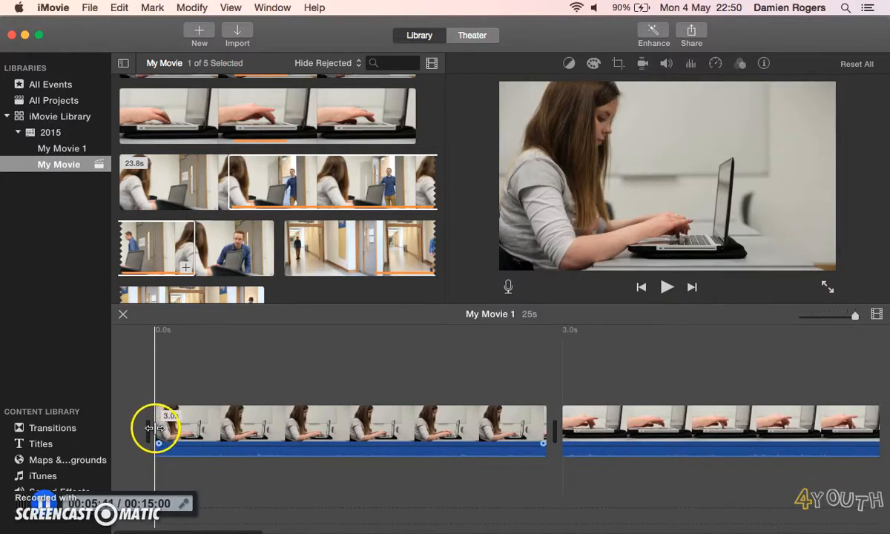
{"action": "left_click", "coordinate": [72, 426]}
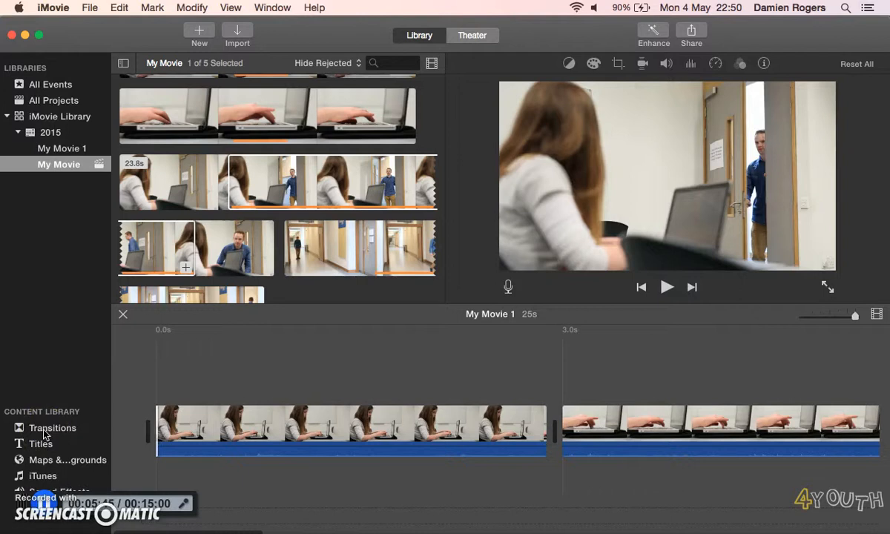
{"action": "left_click", "coordinate": [45, 432]}
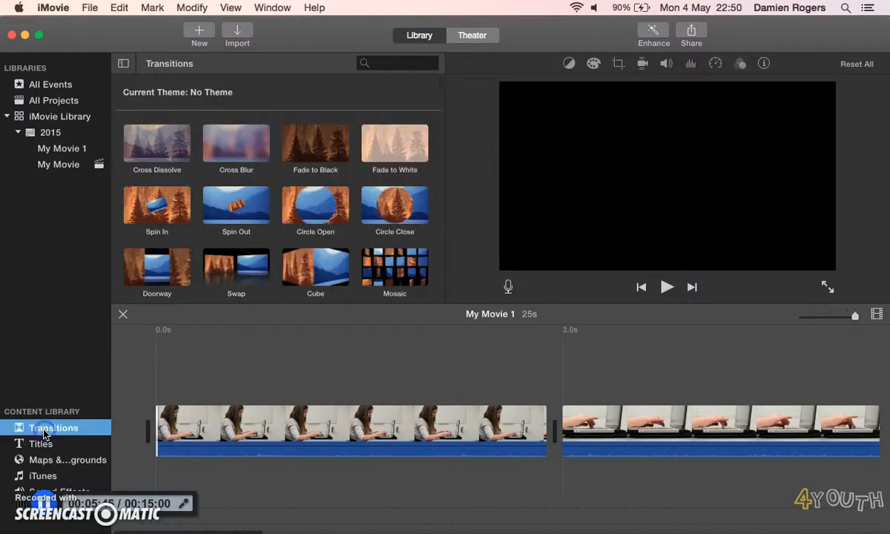
{"action": "left_click", "coordinate": [327, 155]}
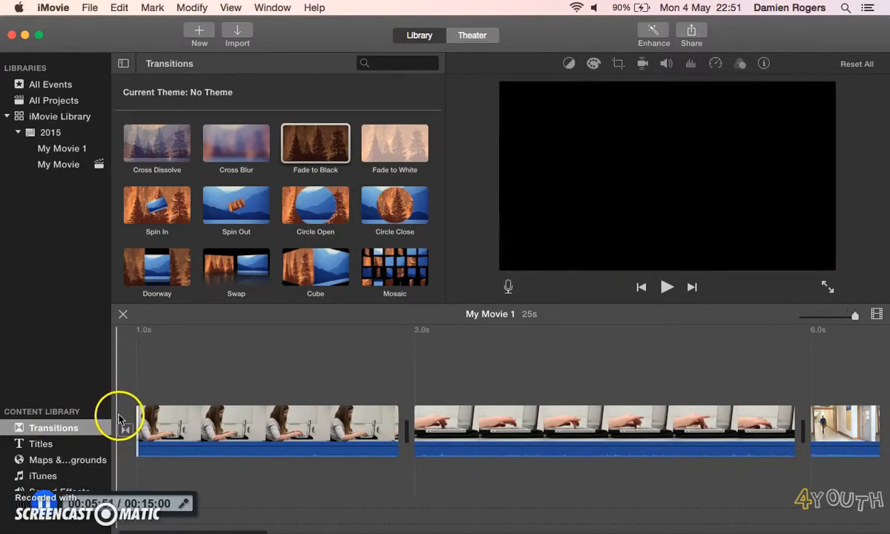
Step: Add a Fade to Black transition at the end of the last clip in the timeline
{"action": "scroll", "coordinate": [202, 408], "scroll_direction": "right", "scroll_amount": 12}
{"action": "scroll", "coordinate": [202, 407], "scroll_direction": "right", "scroll_amount": 15}
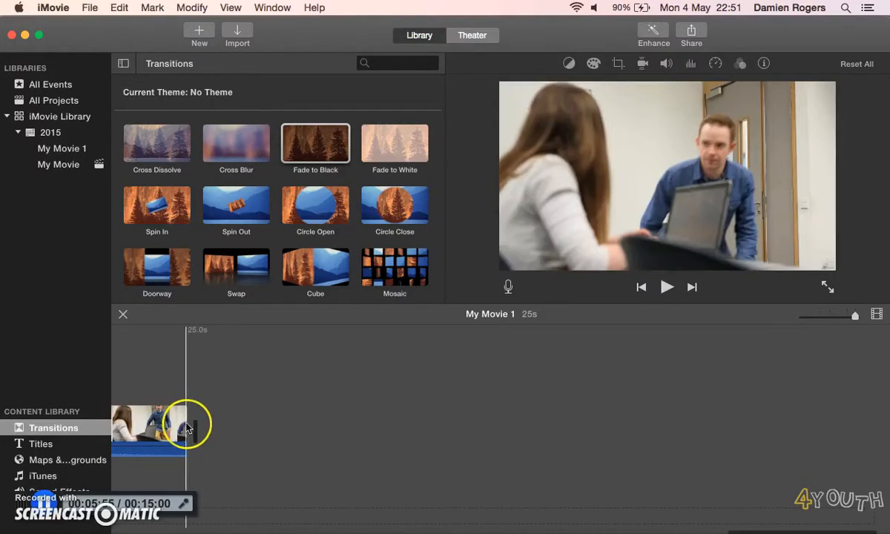
{"action": "scroll", "coordinate": [187, 428], "scroll_direction": "left", "scroll_amount": 4}
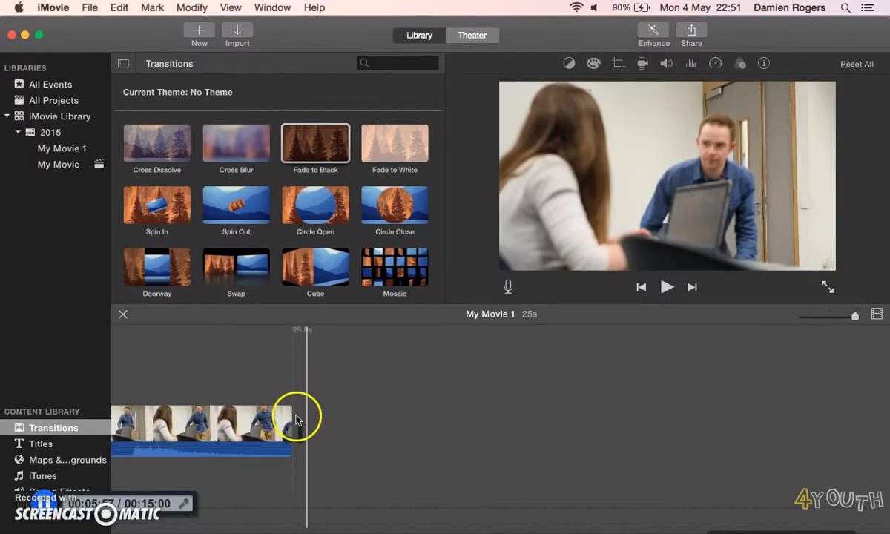
{"action": "left_click_drag", "start_coordinate": [293, 429], "coordinate": [291, 431]}
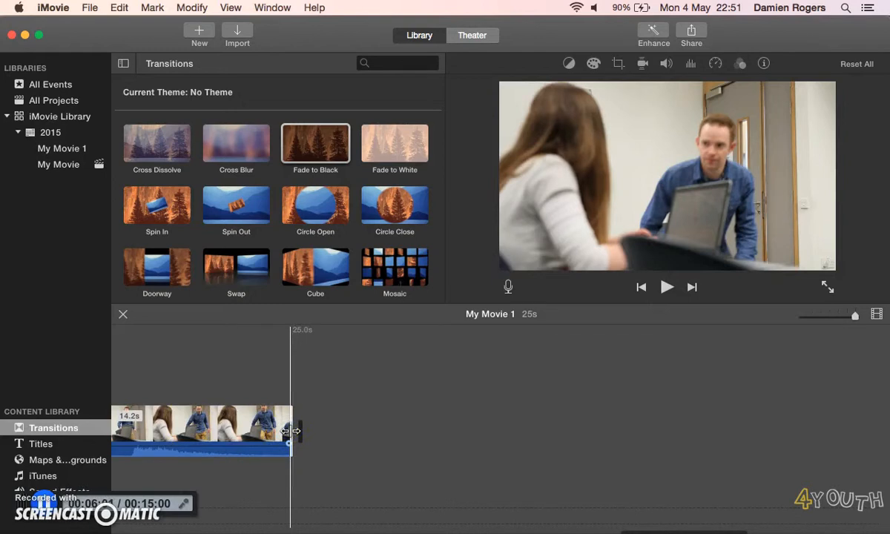
{"action": "double_click", "coordinate": [312, 149]}
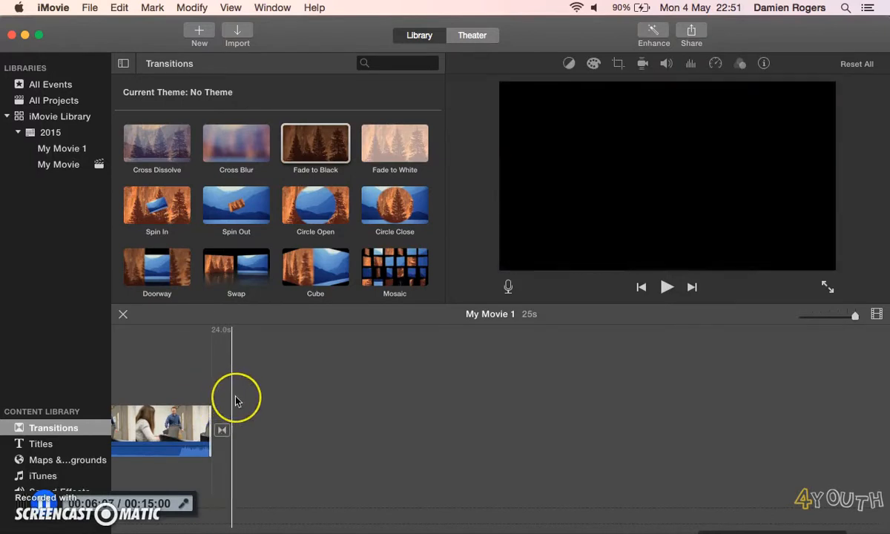
Step: Play the edited movie from the beginning to review the cuts and both fades
{"action": "scroll", "coordinate": [236, 401], "scroll_direction": "left", "scroll_amount": 20}
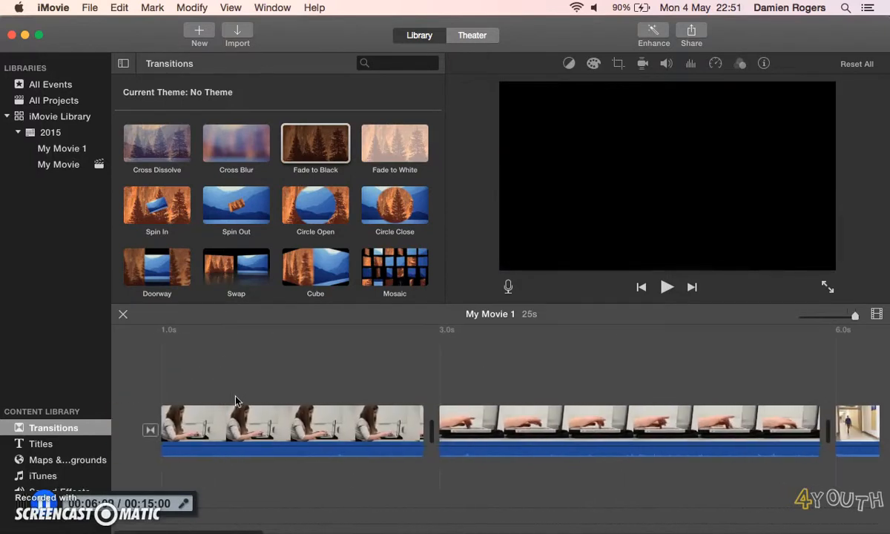
{"action": "left_click", "coordinate": [162, 397]}
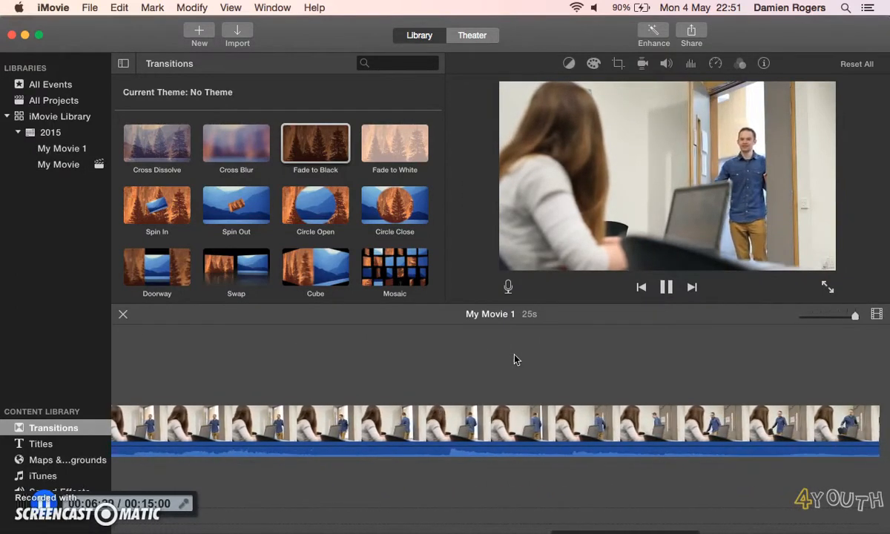
{"action": "left_click", "coordinate": [557, 354]}
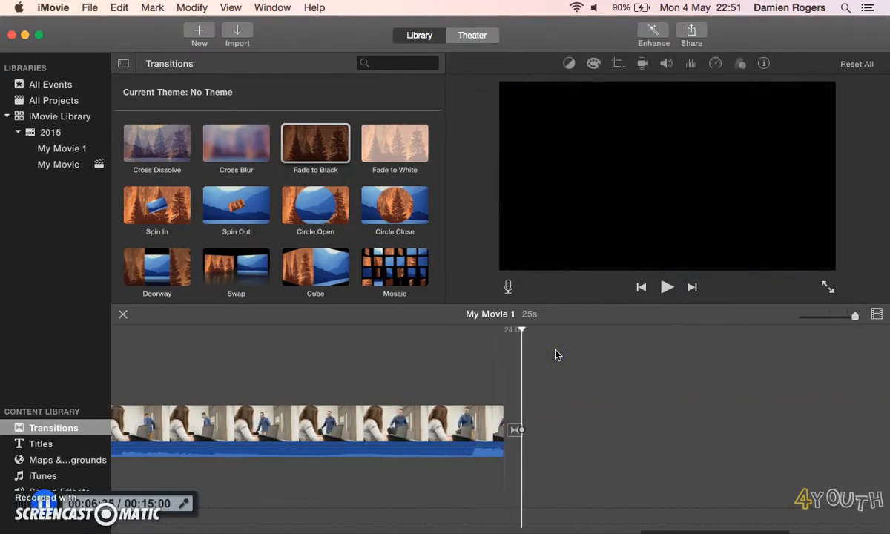
Step: Set up sharing the movie as a file with Video and Audio format, 1920 x 1080 resolution and High quality
{"action": "left_click", "coordinate": [399, 368]}
{"action": "scroll", "coordinate": [399, 371], "scroll_direction": "left", "scroll_amount": 10}
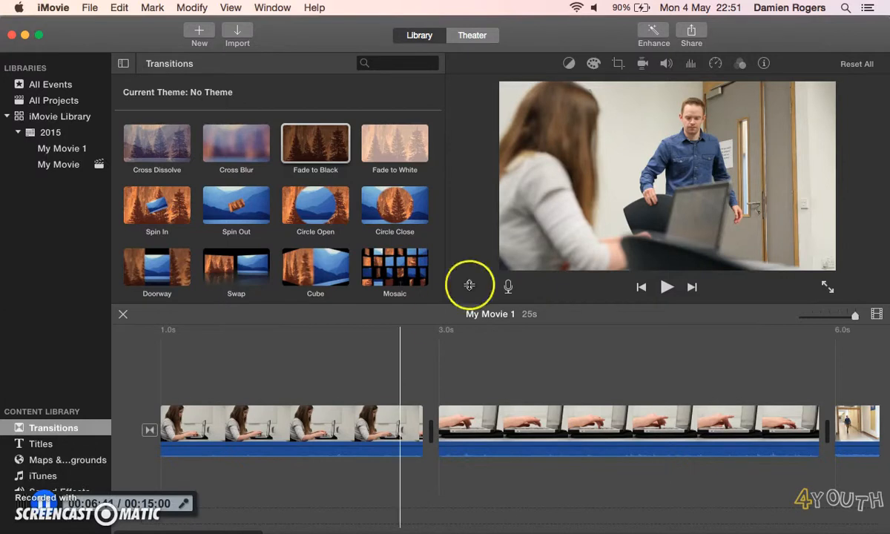
{"action": "left_click", "coordinate": [692, 32]}
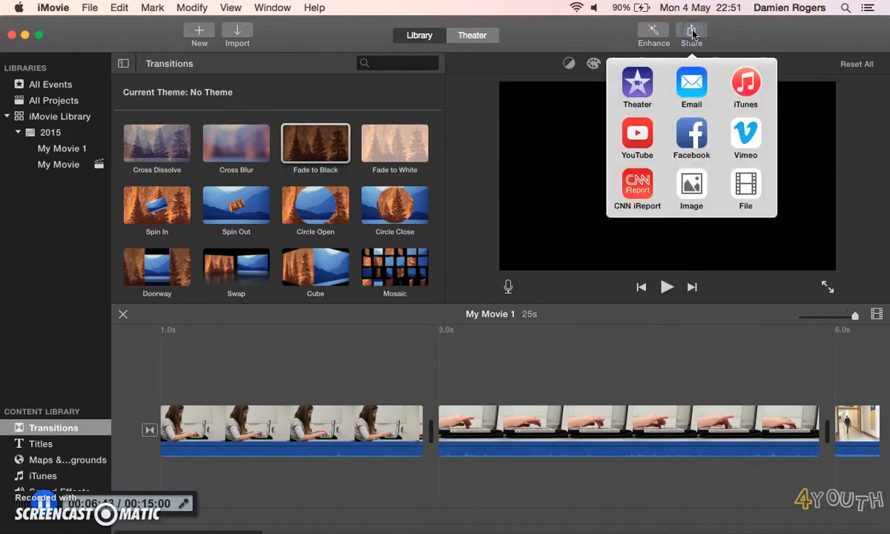
{"action": "left_click", "coordinate": [747, 187]}
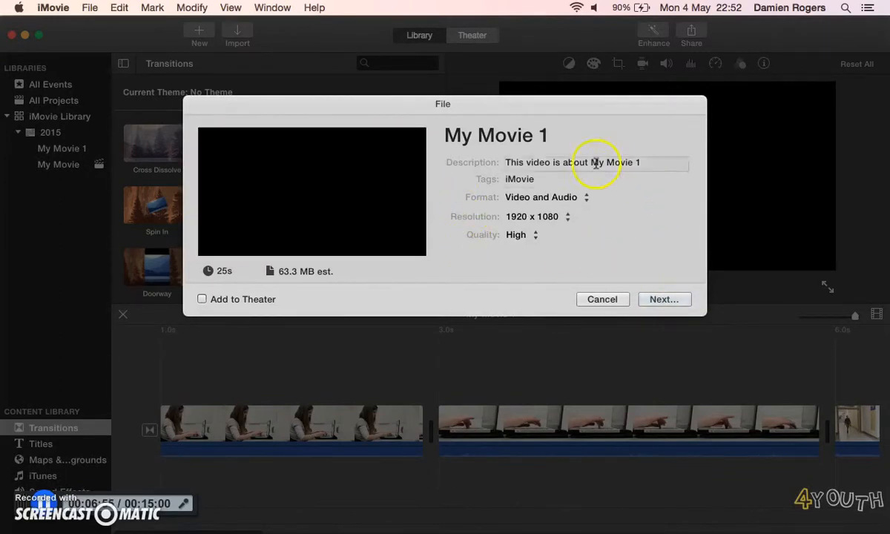
{"action": "left_click", "coordinate": [534, 235]}
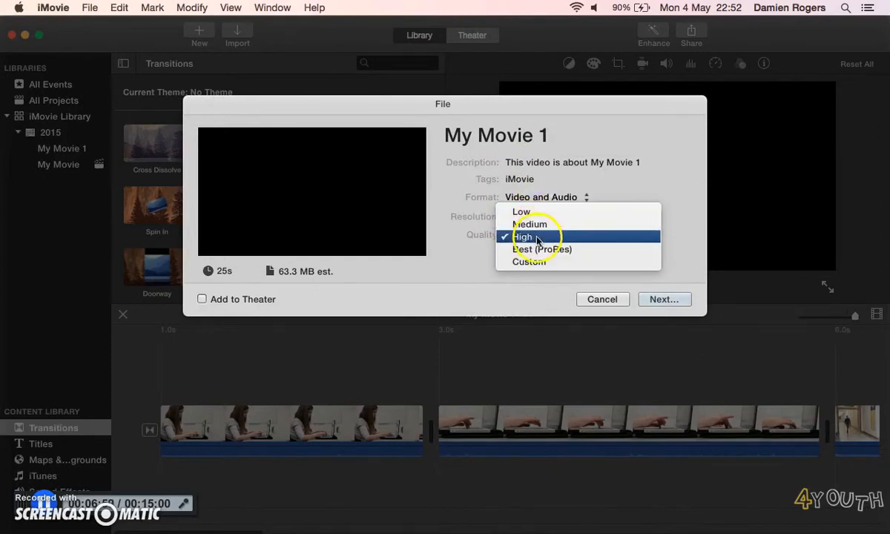
{"action": "left_click", "coordinate": [540, 238]}
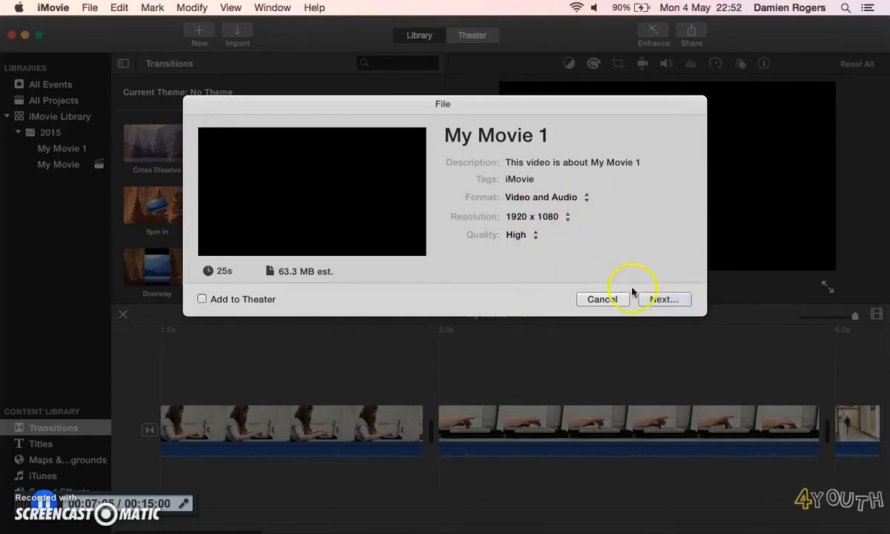
Step: Save the exported file as My Movie 1 on the Desktop and dismiss the export notification
{"action": "left_click", "coordinate": [656, 300]}
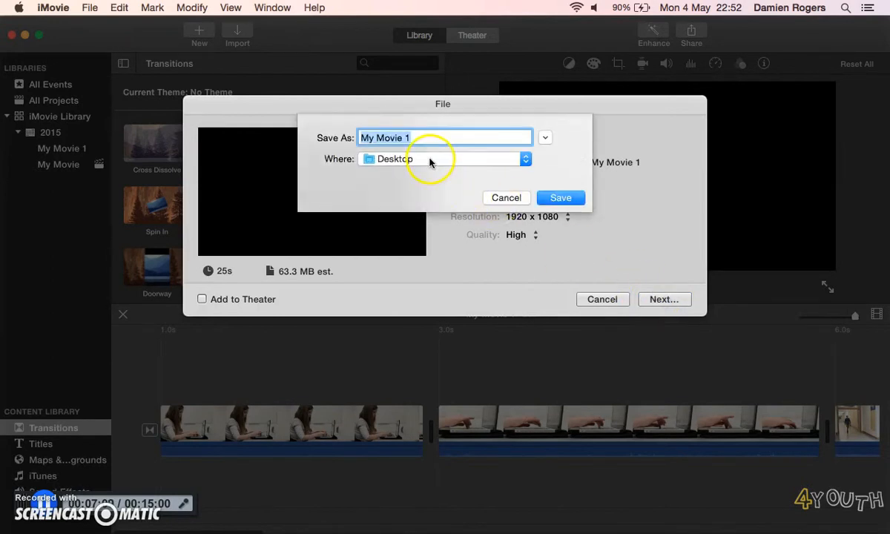
{"action": "left_click", "coordinate": [561, 199]}
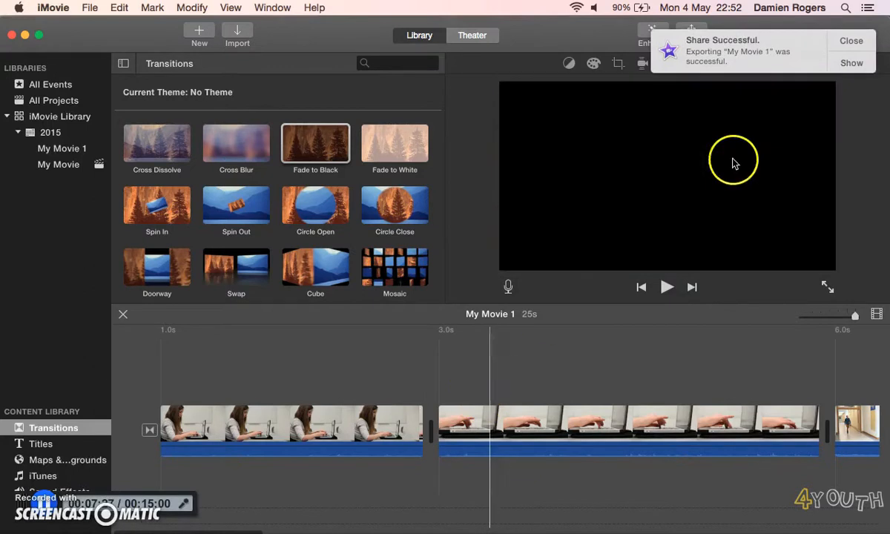
{"action": "left_click", "coordinate": [851, 41]}
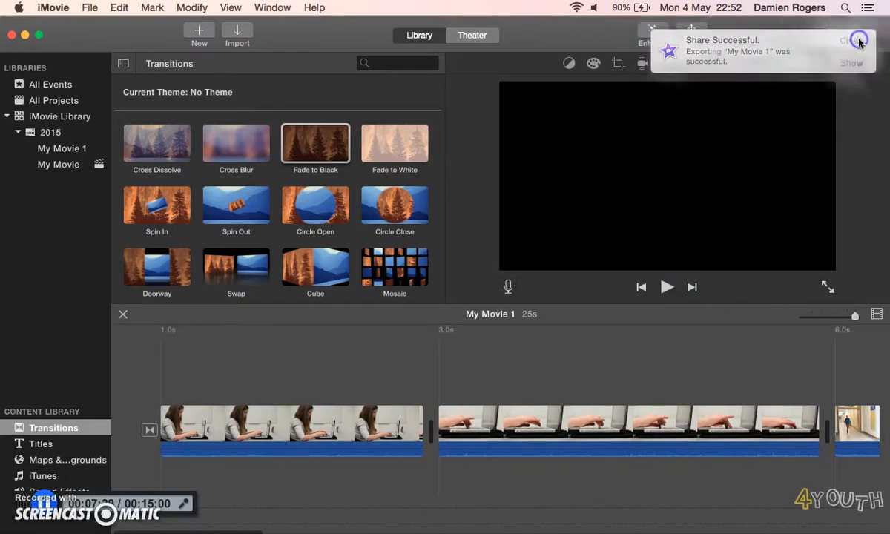
Step: Switch to Finder and open the exported My Movie 1.mp4 from the Desktop folder to view it
{"action": "mouse_move", "coordinate": [493, 530]}
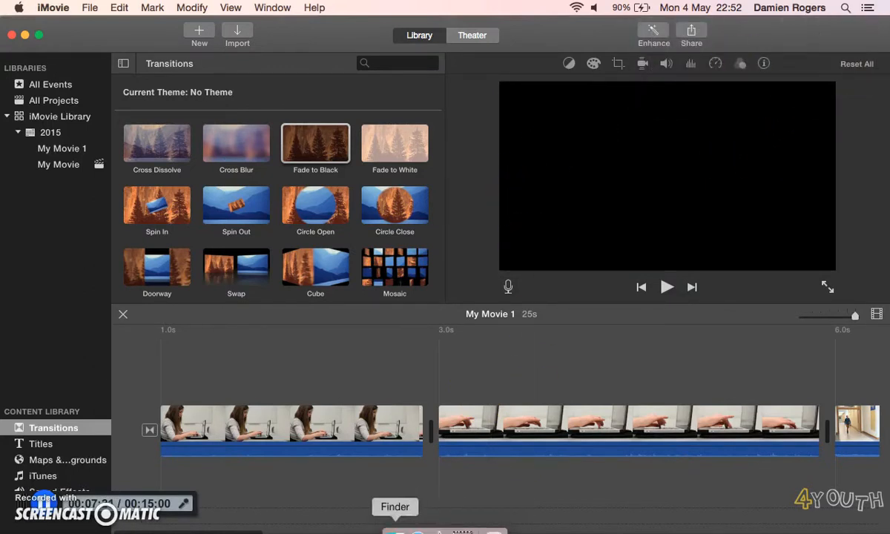
{"action": "left_click", "coordinate": [395, 531]}
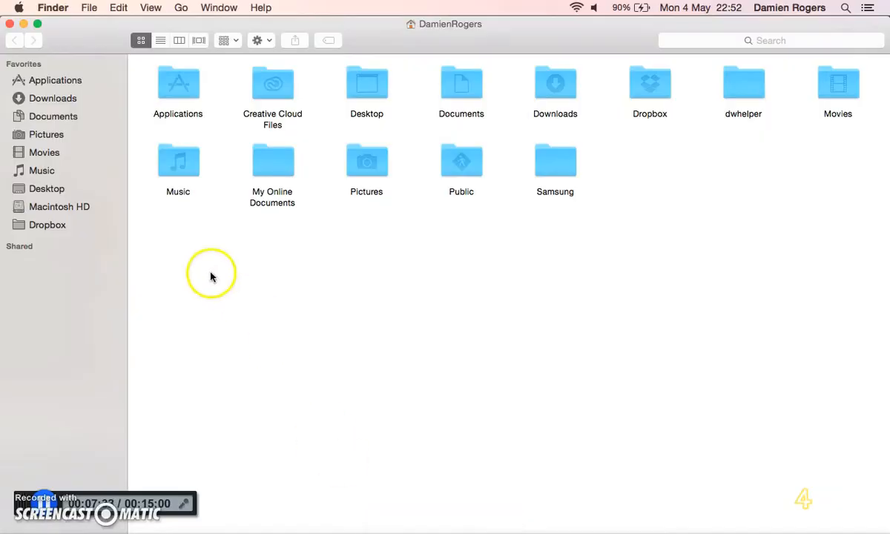
{"action": "left_click", "coordinate": [47, 189]}
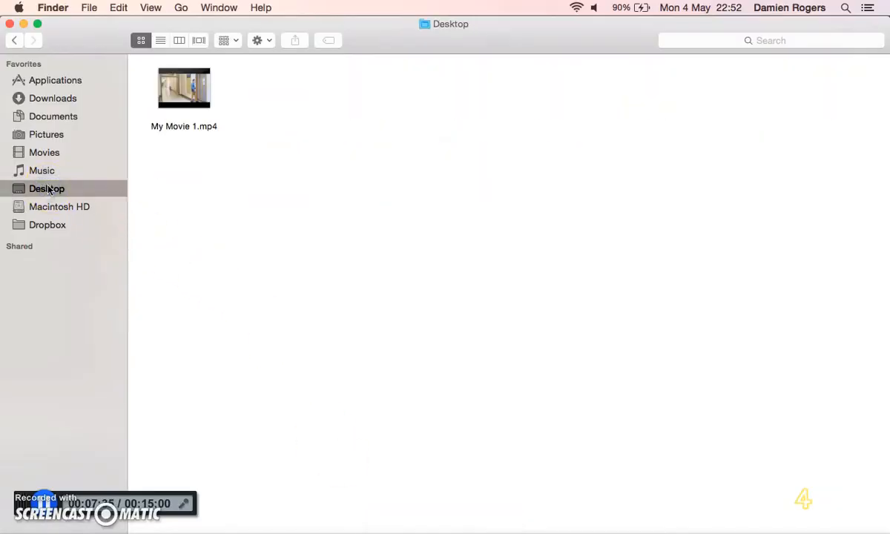
{"action": "double_click", "coordinate": [196, 106]}
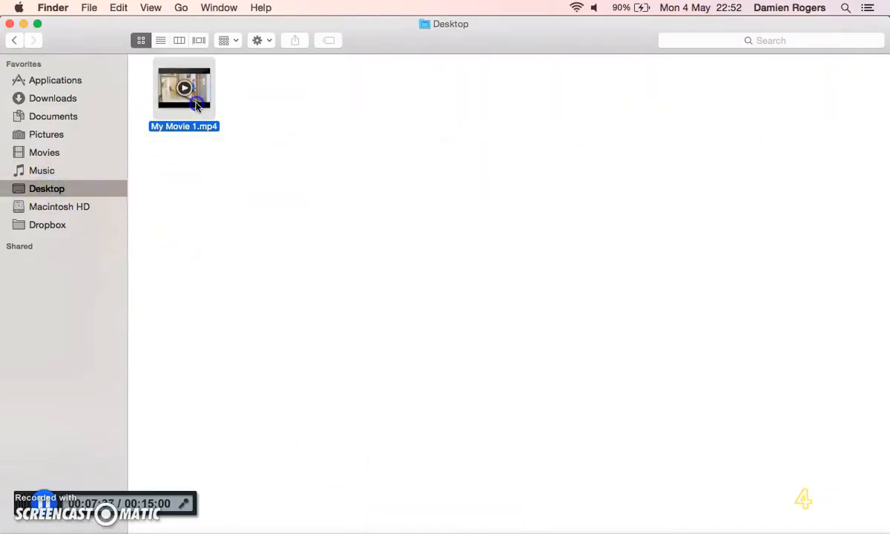